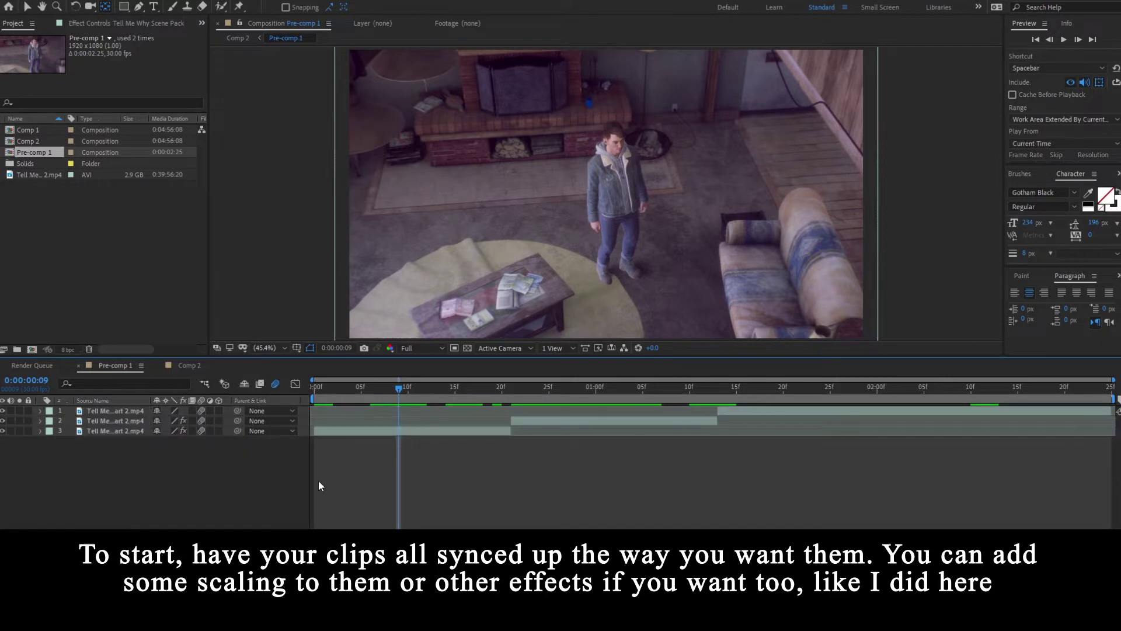
# Preview Pre-comp 1, then switch to Comp 2 and play the pre-composed clips from the start
pyautogui.press('space')
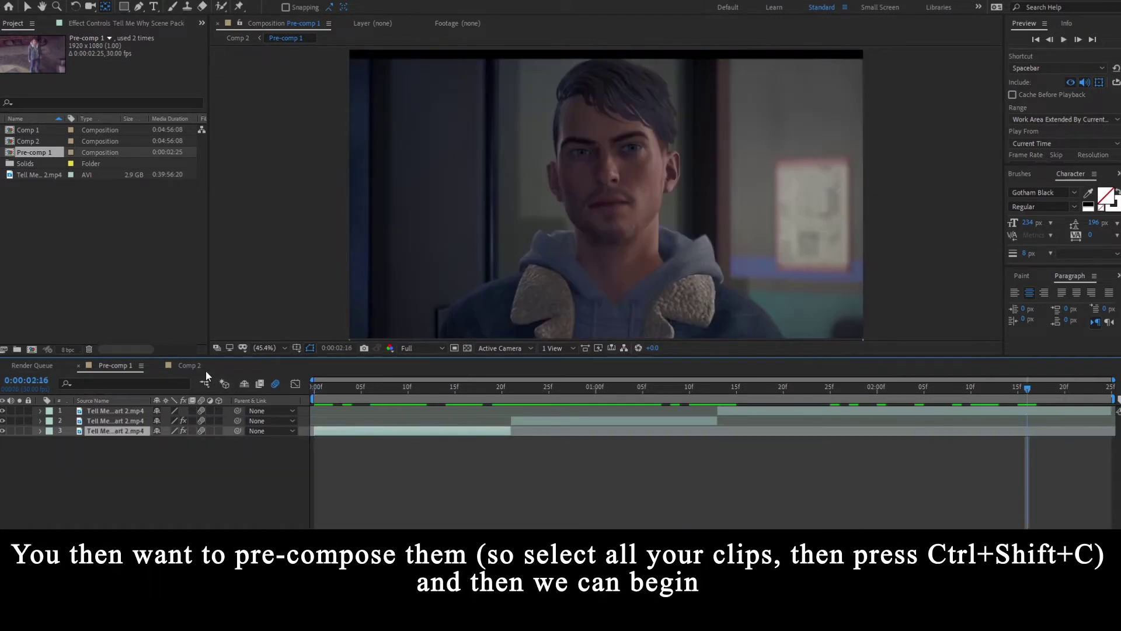
pyautogui.click(190, 365)
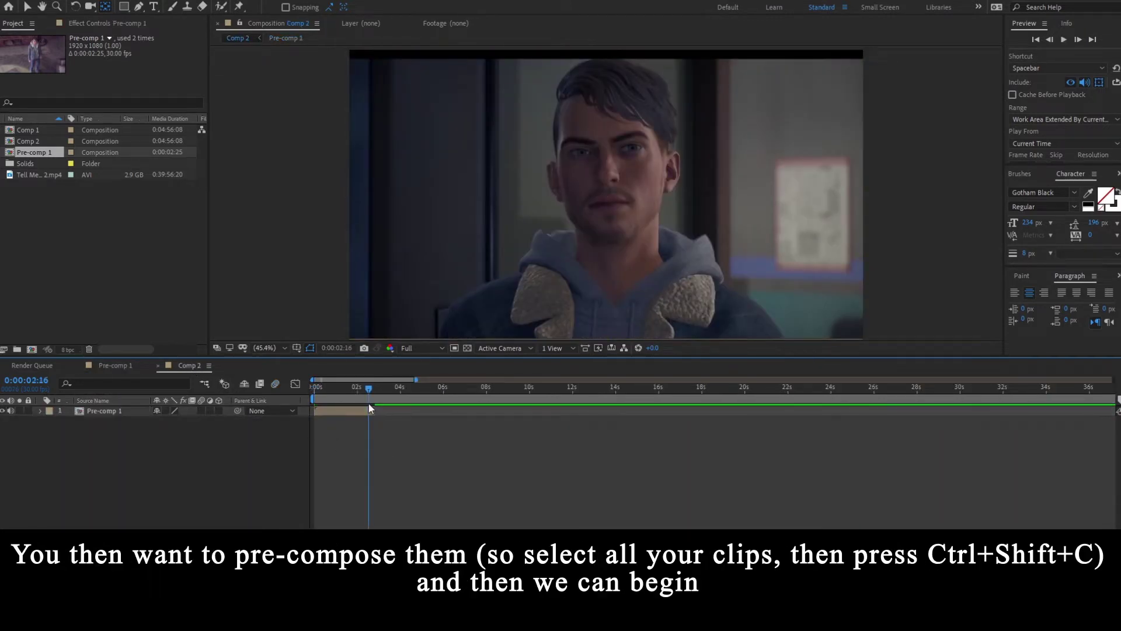
pyautogui.click(325, 387)
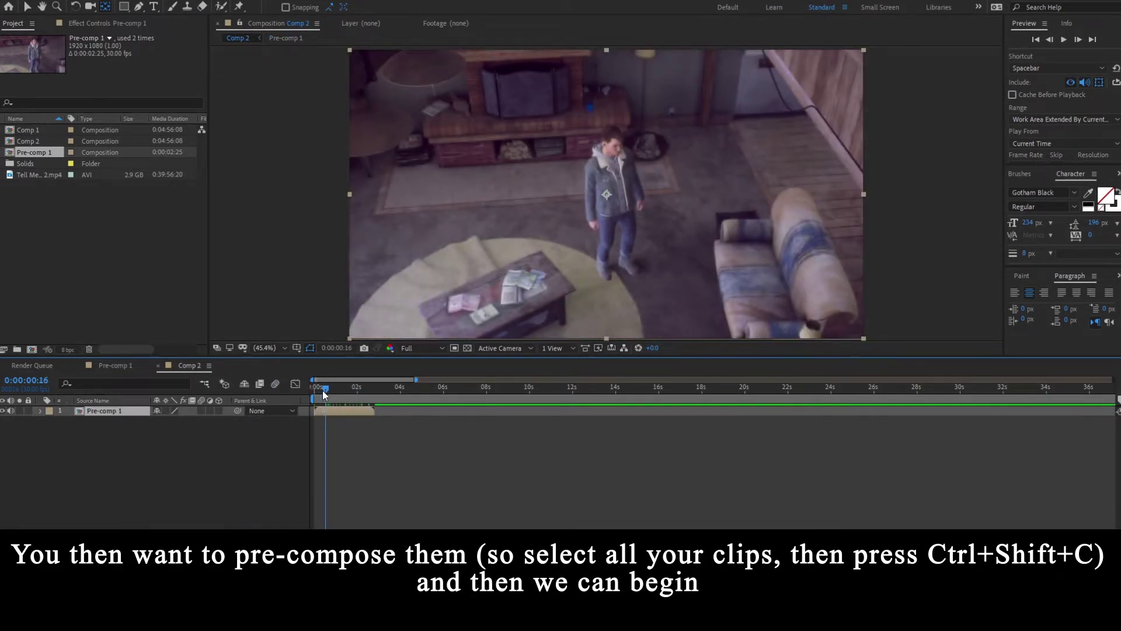
pyautogui.moveTo(322, 390); pyautogui.dragTo(312, 391)
pyautogui.press('space')
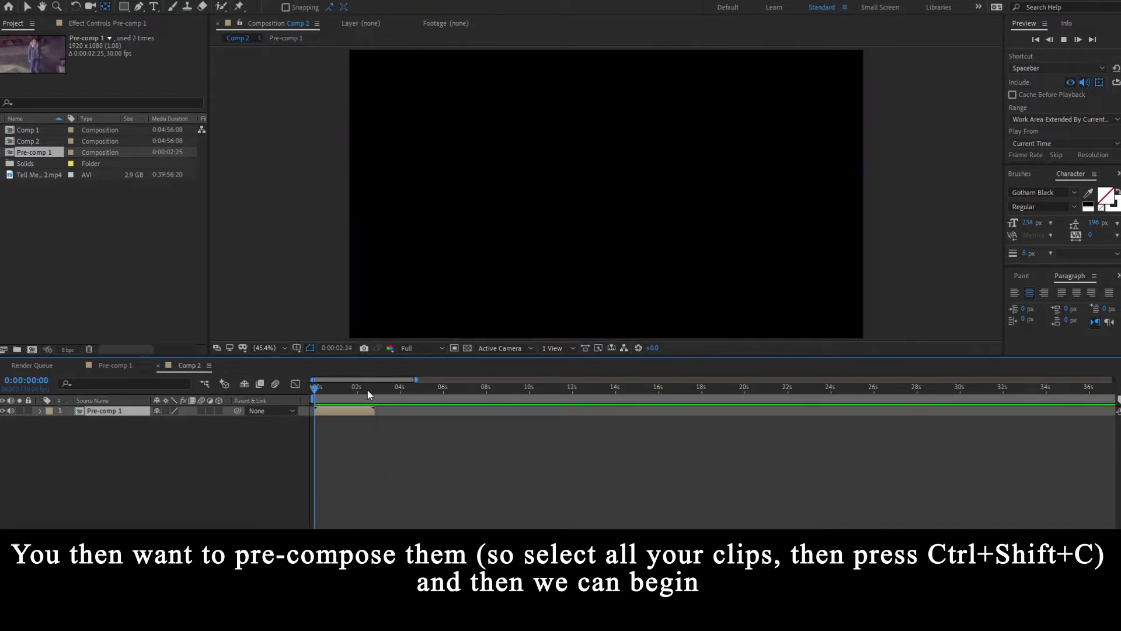
pyautogui.press('space')
# Add layer markers to Pre-comp 1 where the second and third clips begin, at 0:00:00:21 and 0:00:01:13, and return to the first frame
pyautogui.moveTo(416, 380); pyautogui.dragTo(523, 402)
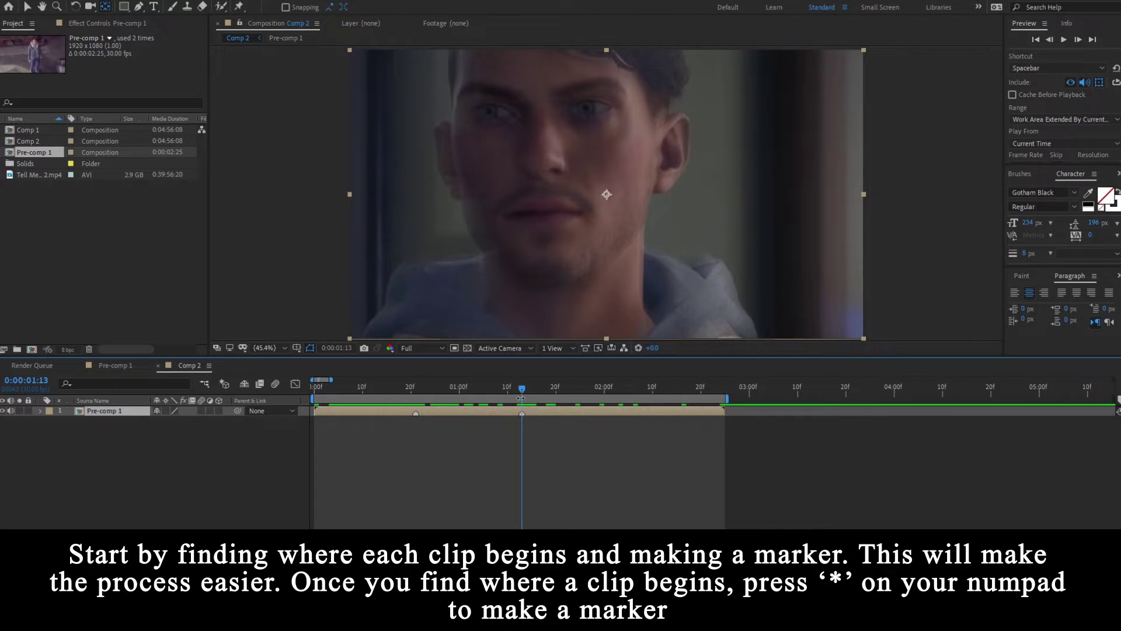
pyautogui.moveTo(521, 398); pyautogui.dragTo(299, 402)
pyautogui.click(454, 429)
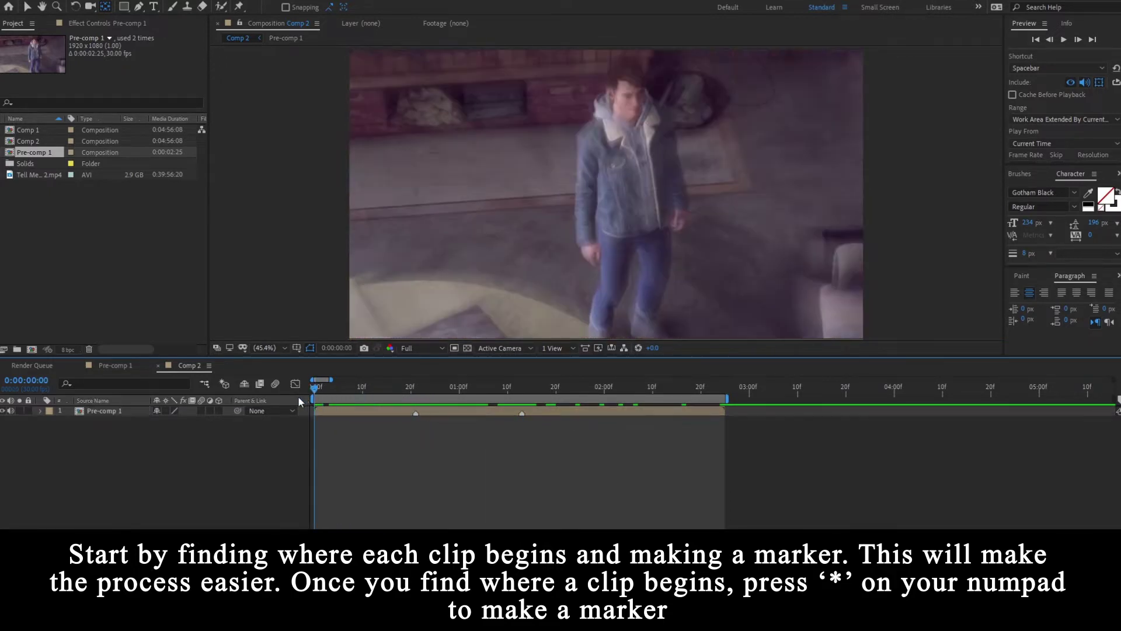
# Draw a square mask on the Pre-comp 1 layer with the Rectangle Tool, centred on the anchor point and about one third of the frame's width
pyautogui.click(339, 413)
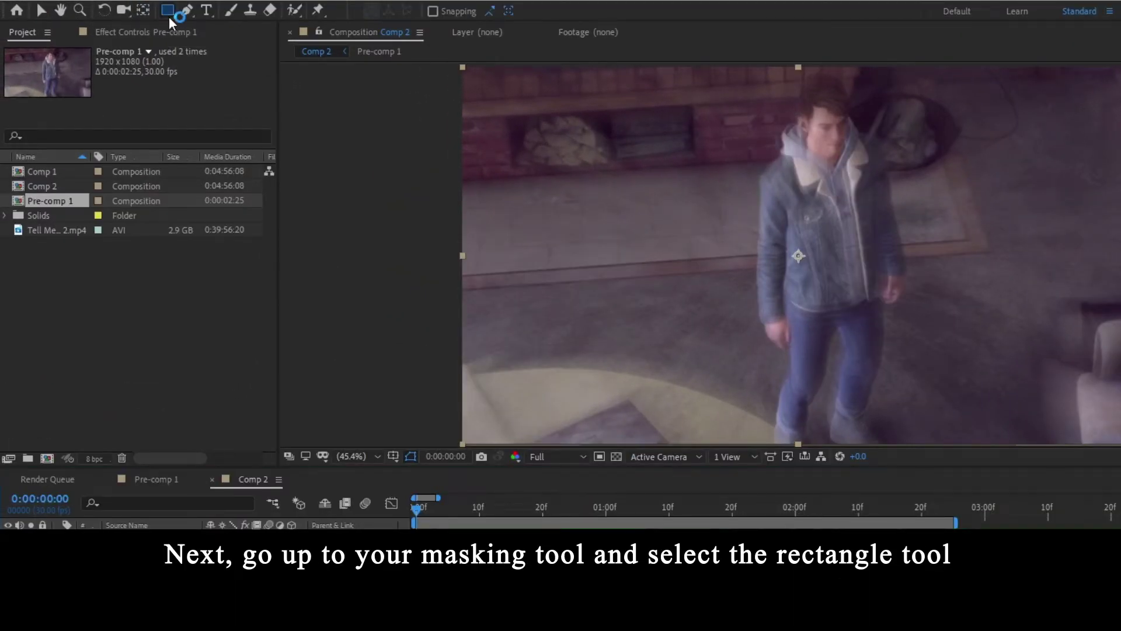
pyautogui.click(169, 16)
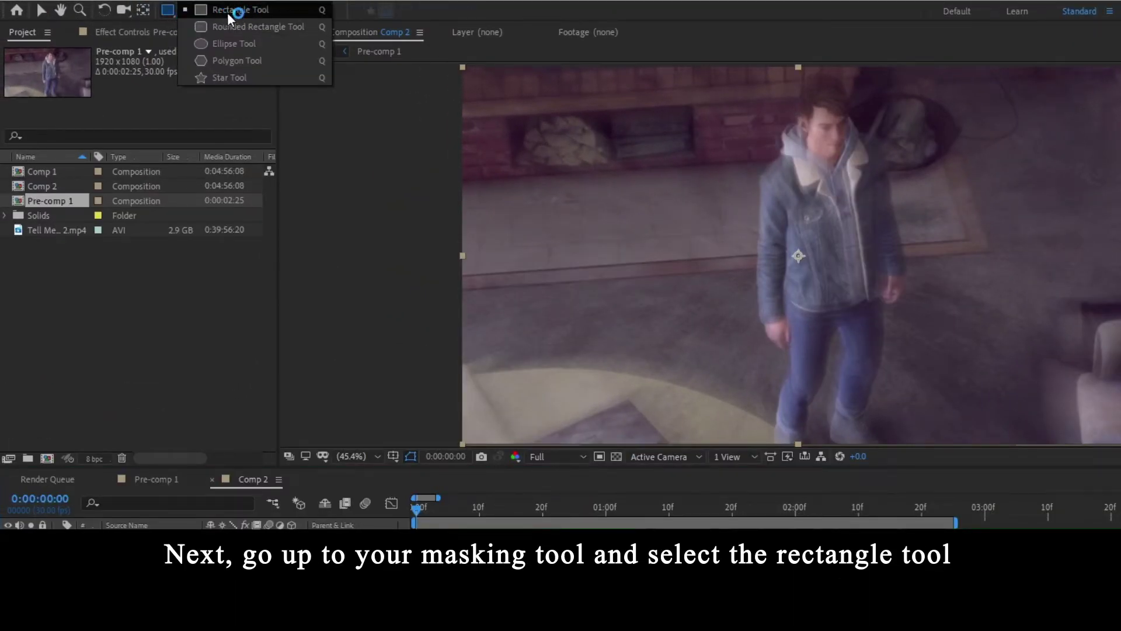
pyautogui.click(242, 11)
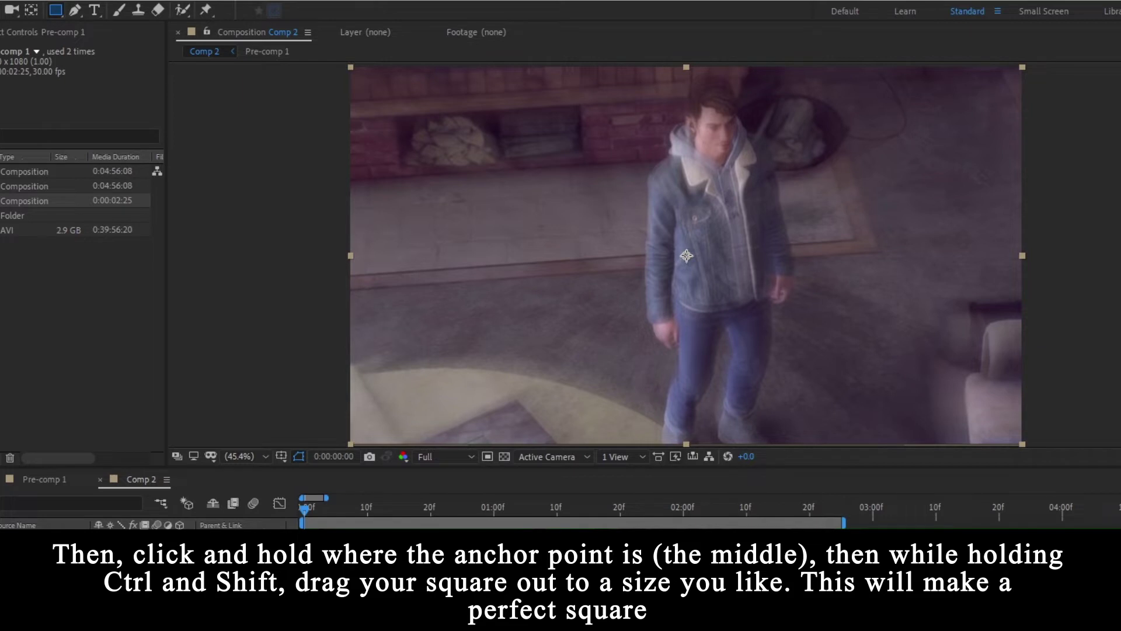
pyautogui.moveTo(686, 255); pyautogui.dragTo(570, 165)
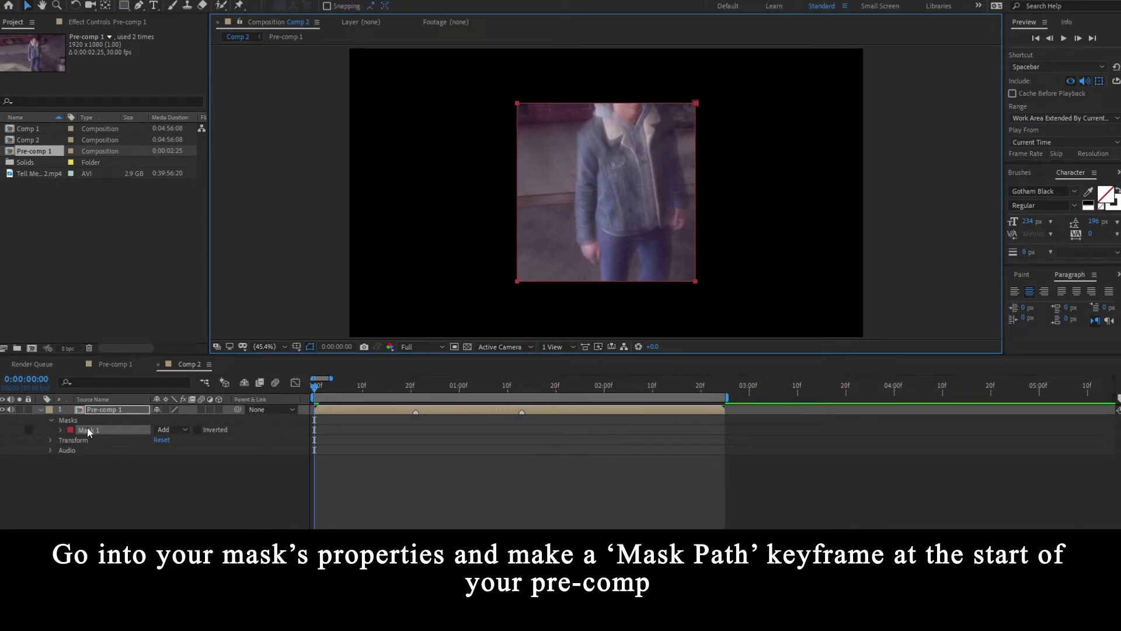
# Keyframe Mask 1's Mask Path at the start of the pre-comp and again at 0:00:00:10
pyautogui.click(60, 430)
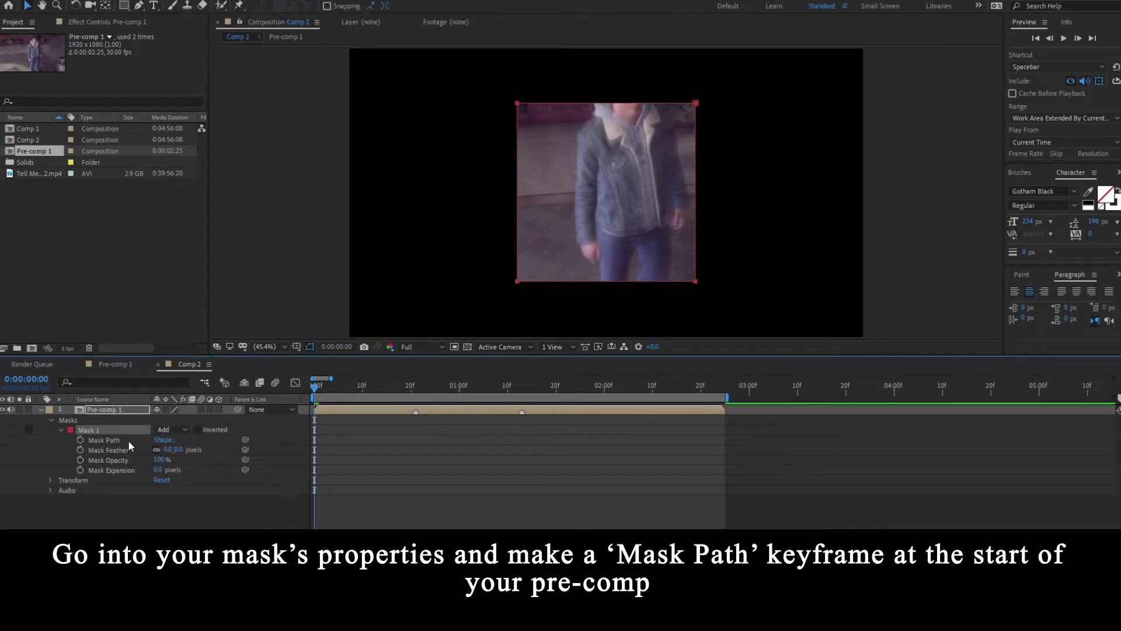
pyautogui.click(81, 439)
pyautogui.hotkey('shift', 'pagedown')
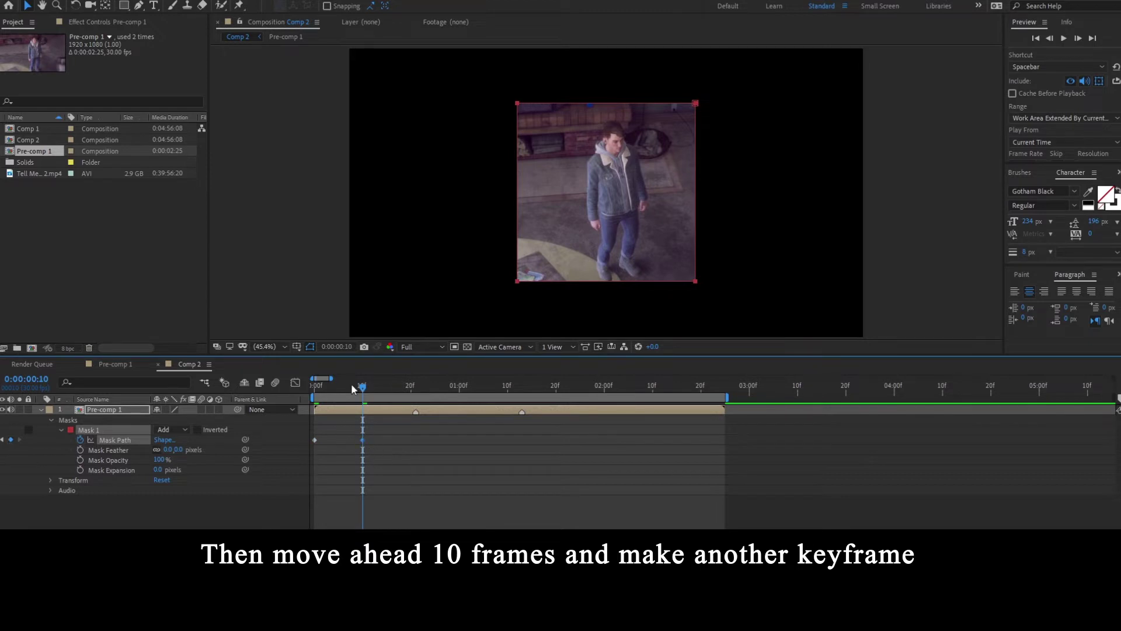
# Return to the first keyframe, put Mask 1 into free transform and show the Title/Action Safe guides
pyautogui.moveTo(352, 390); pyautogui.dragTo(315, 392)
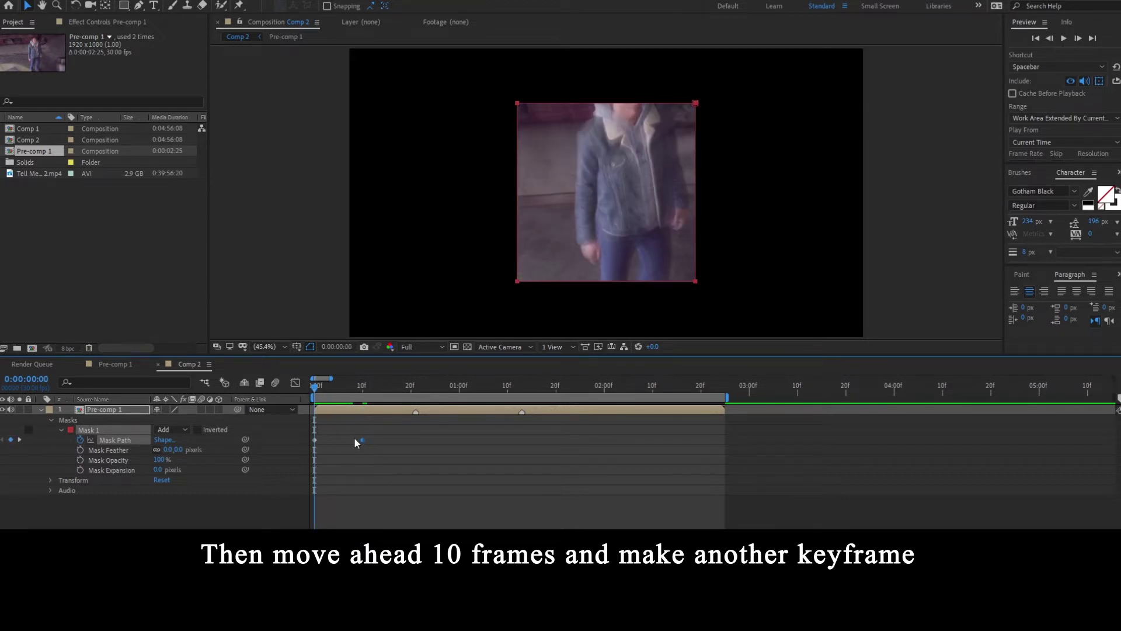
pyautogui.click(107, 431)
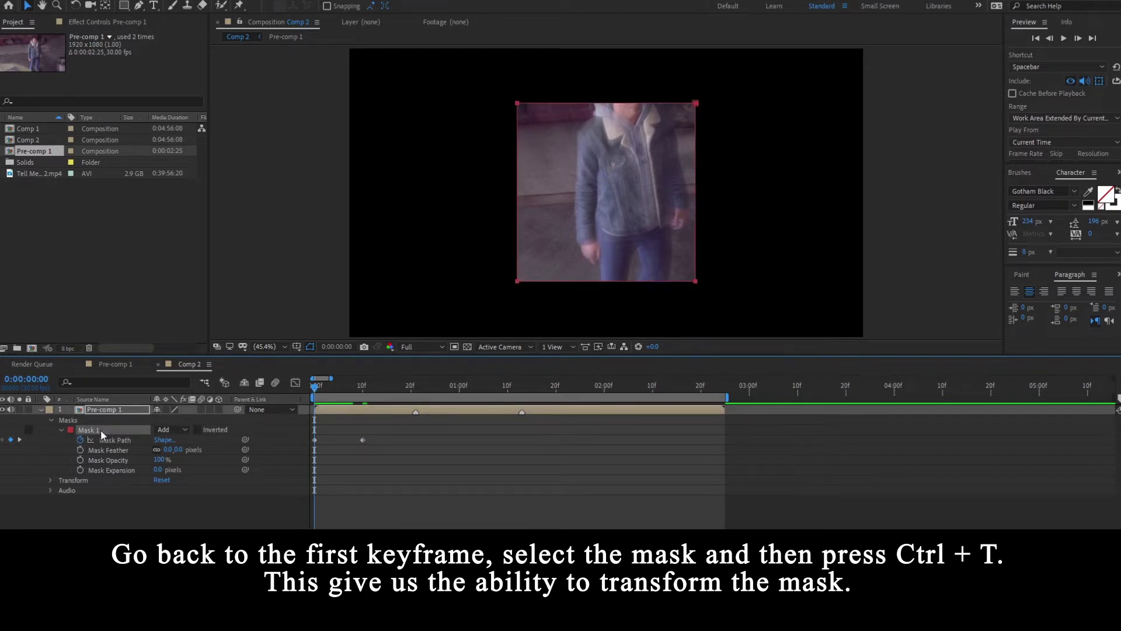
pyautogui.hotkey('ctrl', 't')
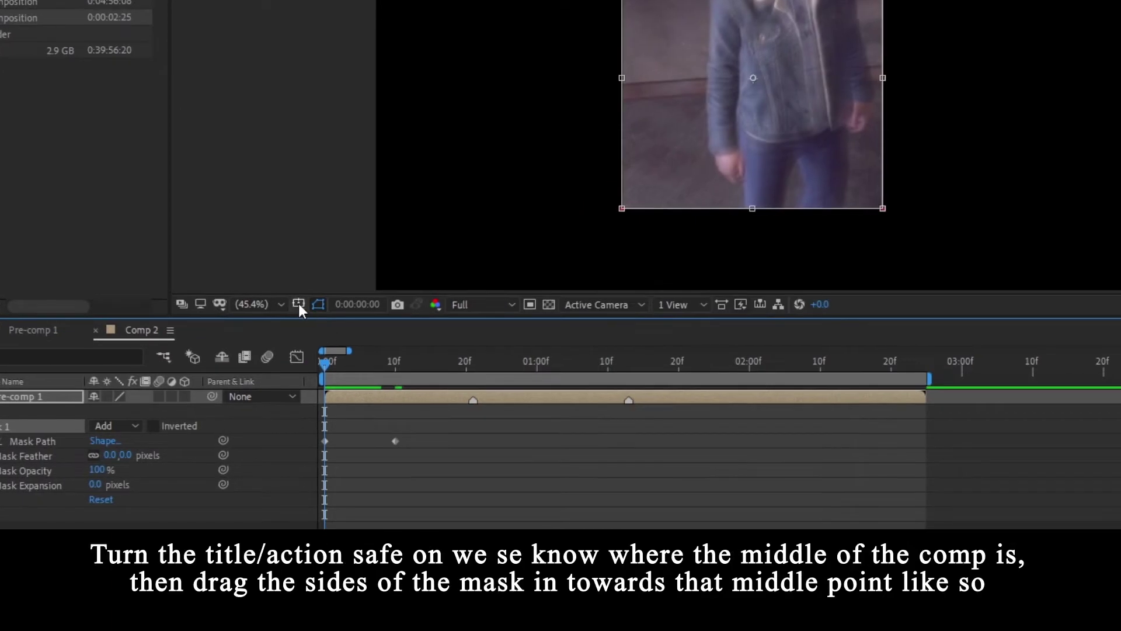
pyautogui.click(297, 346)
pyautogui.click(348, 326)
pyautogui.click(297, 304)
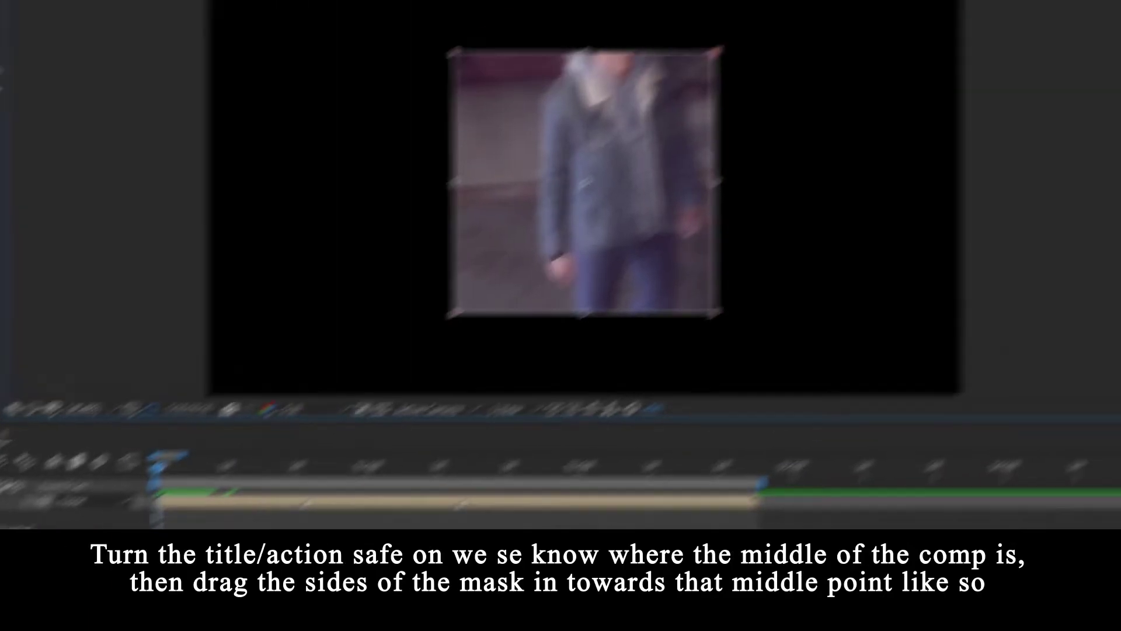
pyautogui.click(82, 441)
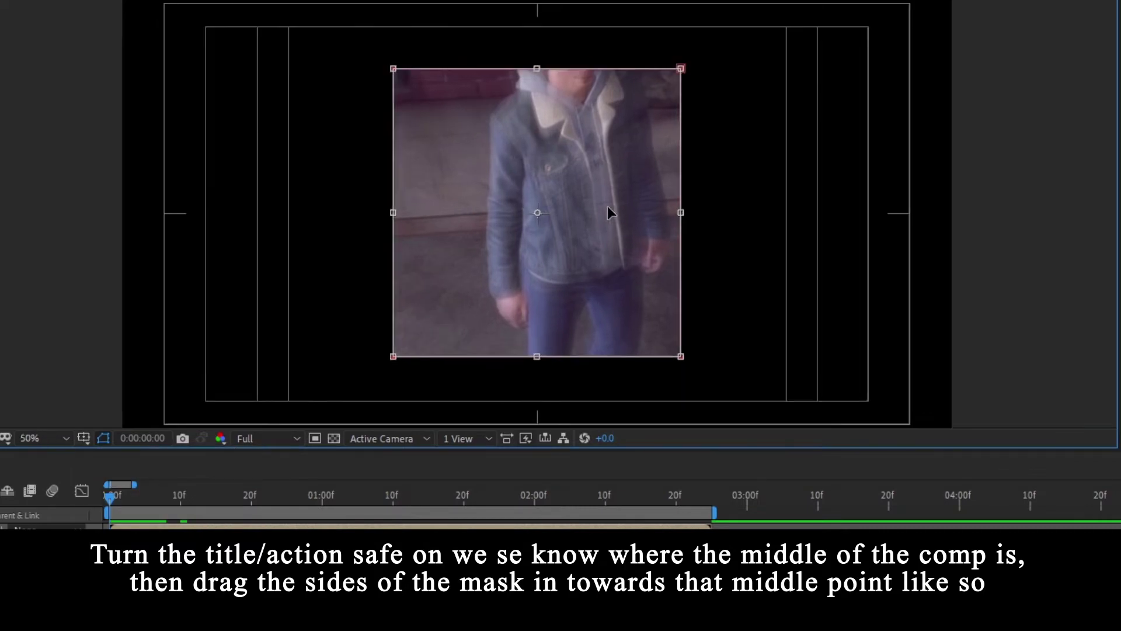
# Pull both side edges of the mask in to the comp's centre so it collapses to a thin vertical line at 0:00:00:00
pyautogui.press('.')
pyautogui.press('.')
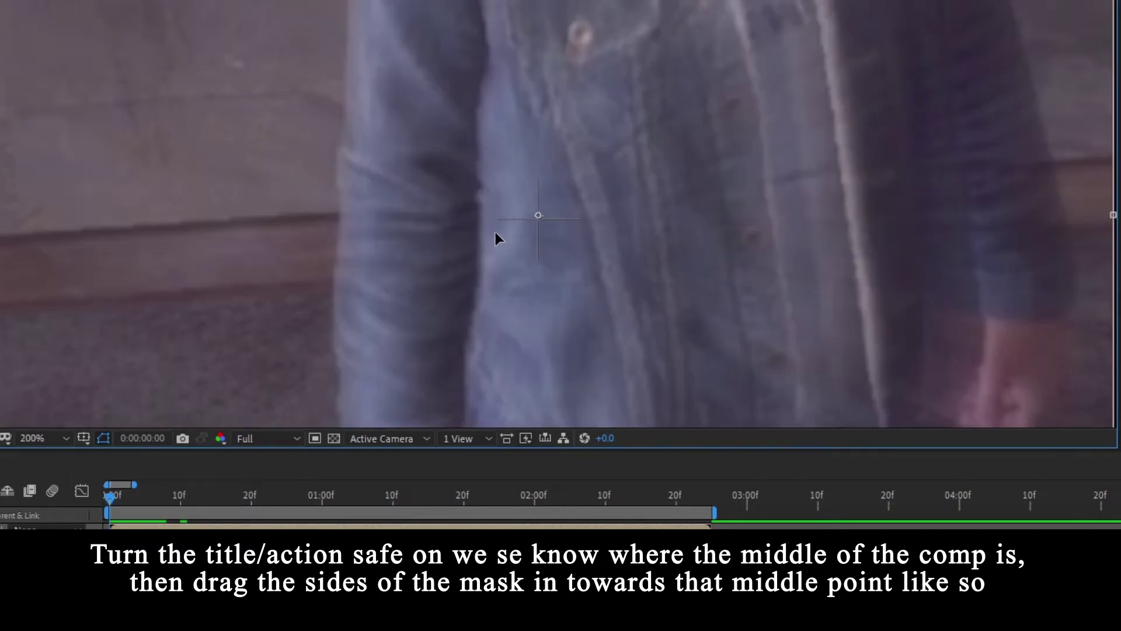
pyautogui.press(',')
pyautogui.press(',')
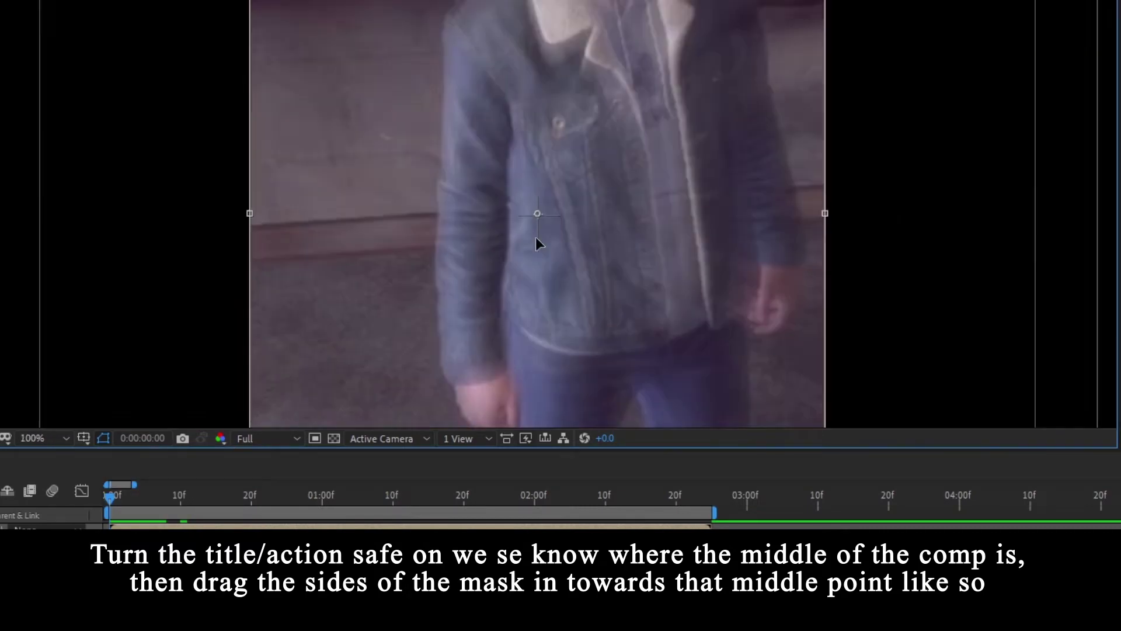
pyautogui.moveTo(681, 212); pyautogui.dragTo(550, 212)
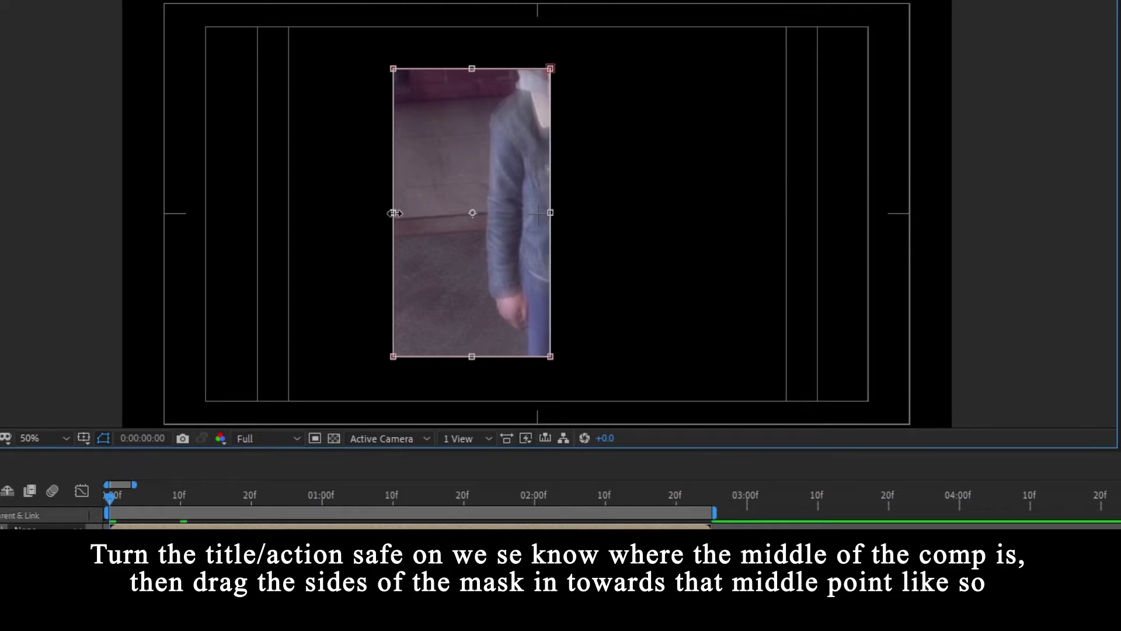
pyautogui.moveTo(393, 212); pyautogui.dragTo(532, 213)
pyautogui.press('.')
pyautogui.press('.')
pyautogui.press('.')
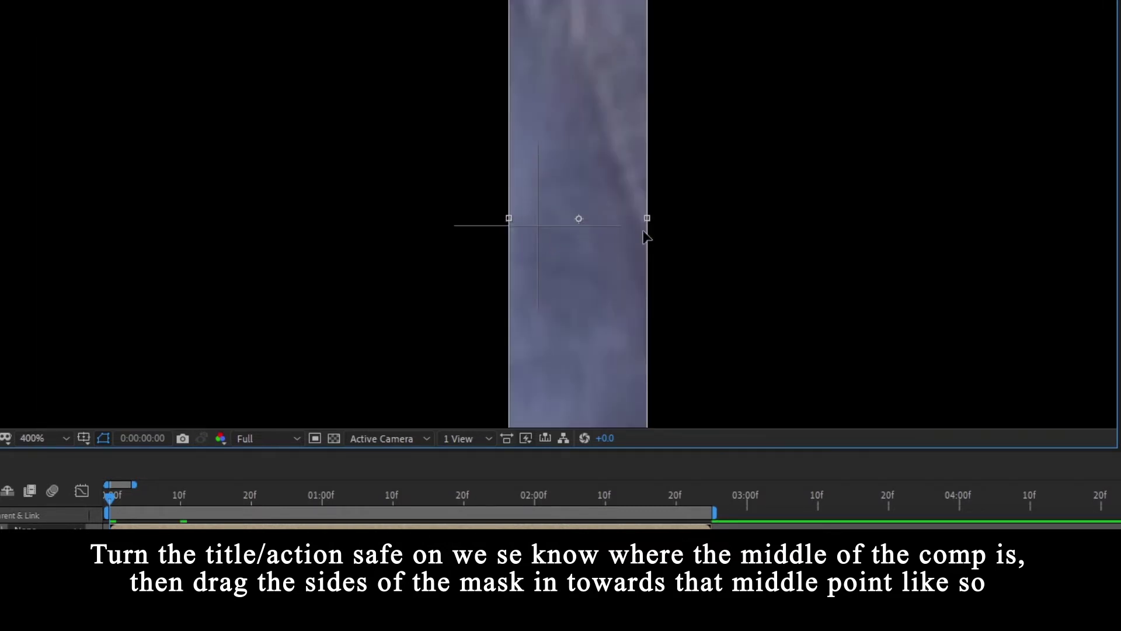
pyautogui.moveTo(646, 218); pyautogui.dragTo(543, 221)
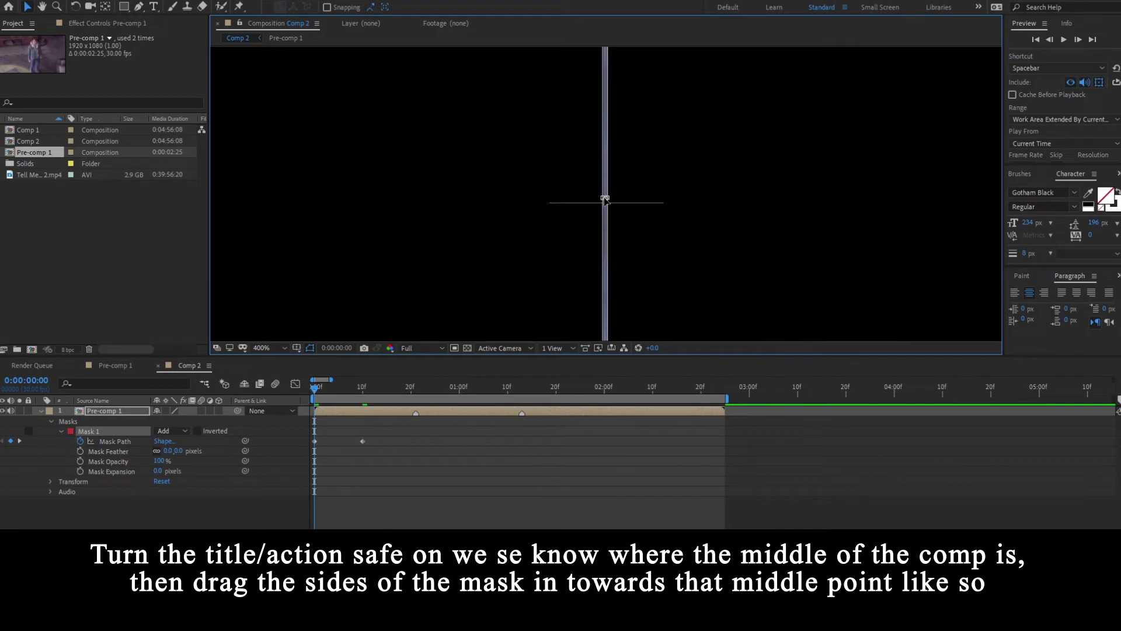
pyautogui.moveTo(605, 200); pyautogui.dragTo(607, 201)
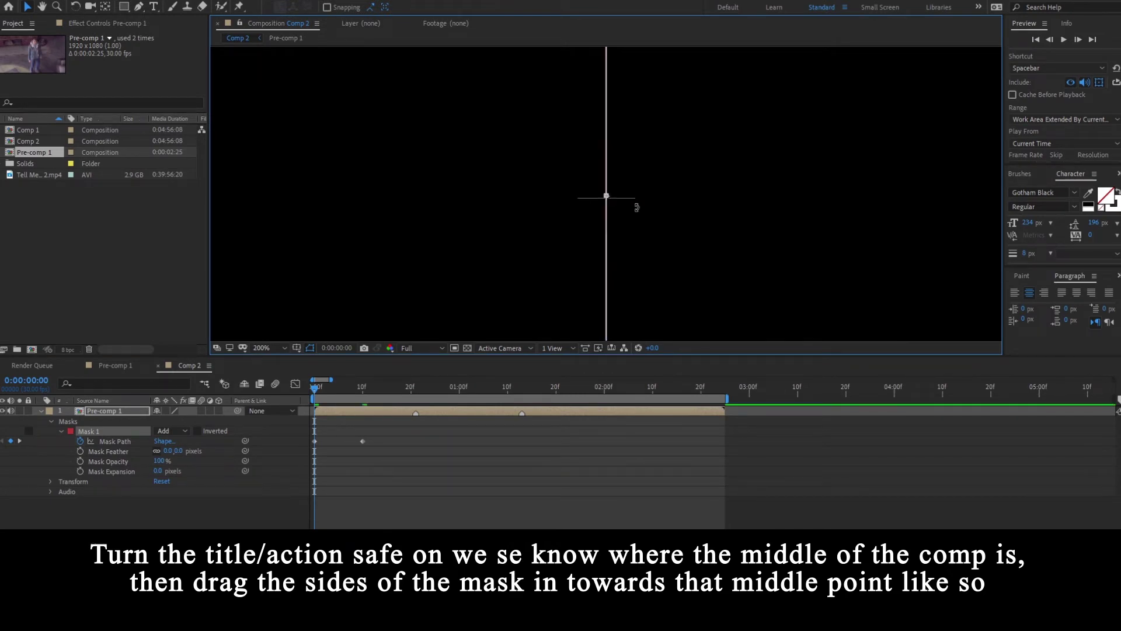
pyautogui.scroll(-6, 626, 216)
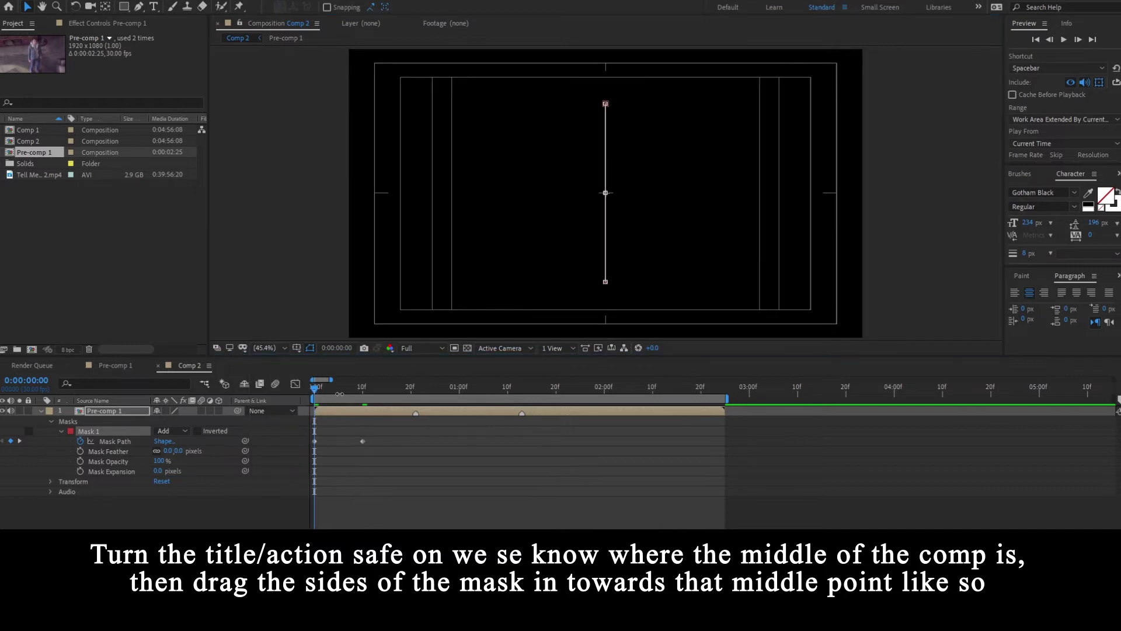
# Add Mask Path keyframes around the second clip's marker, one about five frames before it and one at 0:00:00:26
pyautogui.click(317, 390)
pyautogui.moveTo(317, 387); pyautogui.dragTo(368, 390)
pyautogui.moveTo(397, 437); pyautogui.dragTo(301, 450)
pyautogui.moveTo(363, 390); pyautogui.dragTo(415, 394)
pyautogui.click(410, 412)
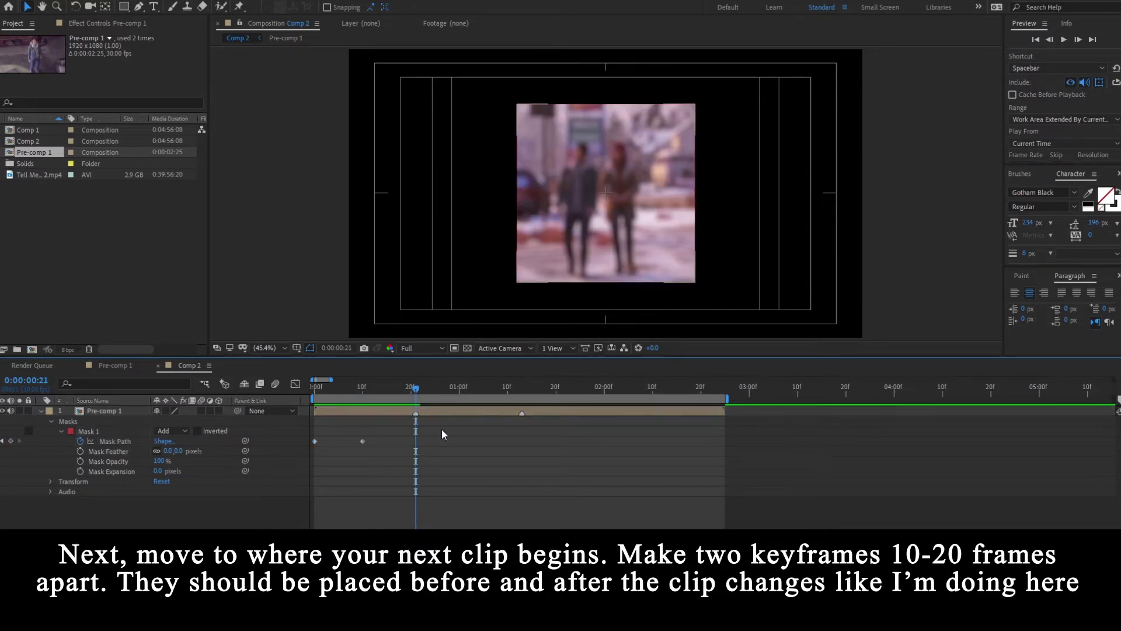
pyautogui.click(10, 440)
pyautogui.moveTo(416, 442); pyautogui.dragTo(392, 441)
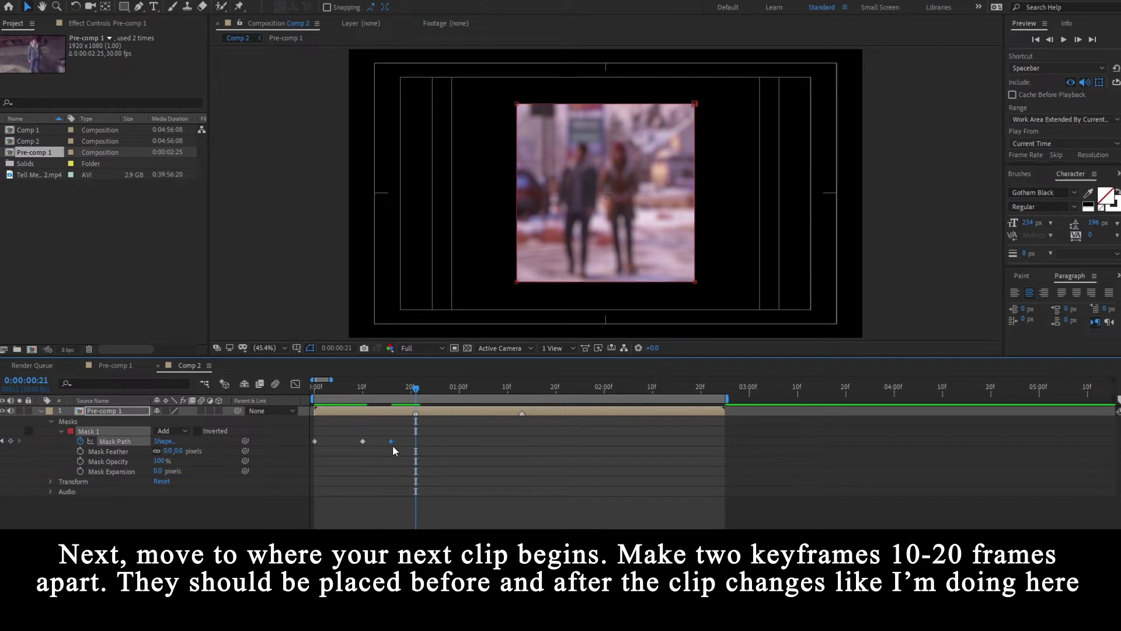
pyautogui.click(432, 391)
pyautogui.moveTo(432, 394); pyautogui.dragTo(407, 396)
pyautogui.press('k')
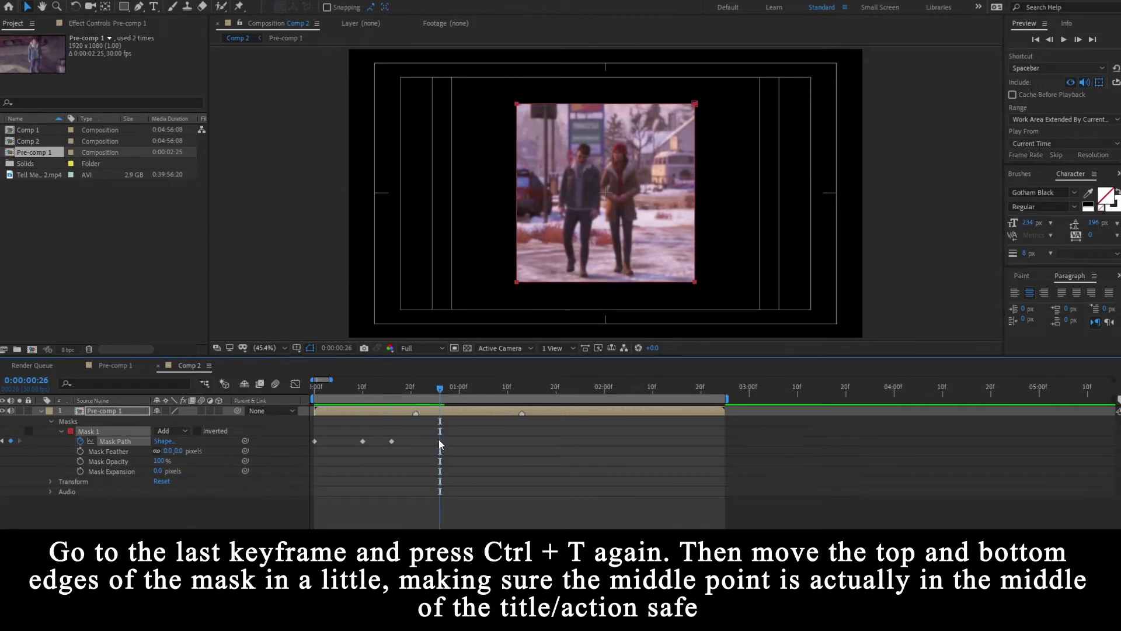
# At the 0:00:00:26 keyframe, move the mask's top and bottom edges in equally to form a wide rectangle centred on the safe guides
pyautogui.hotkey('ctrl', 't')
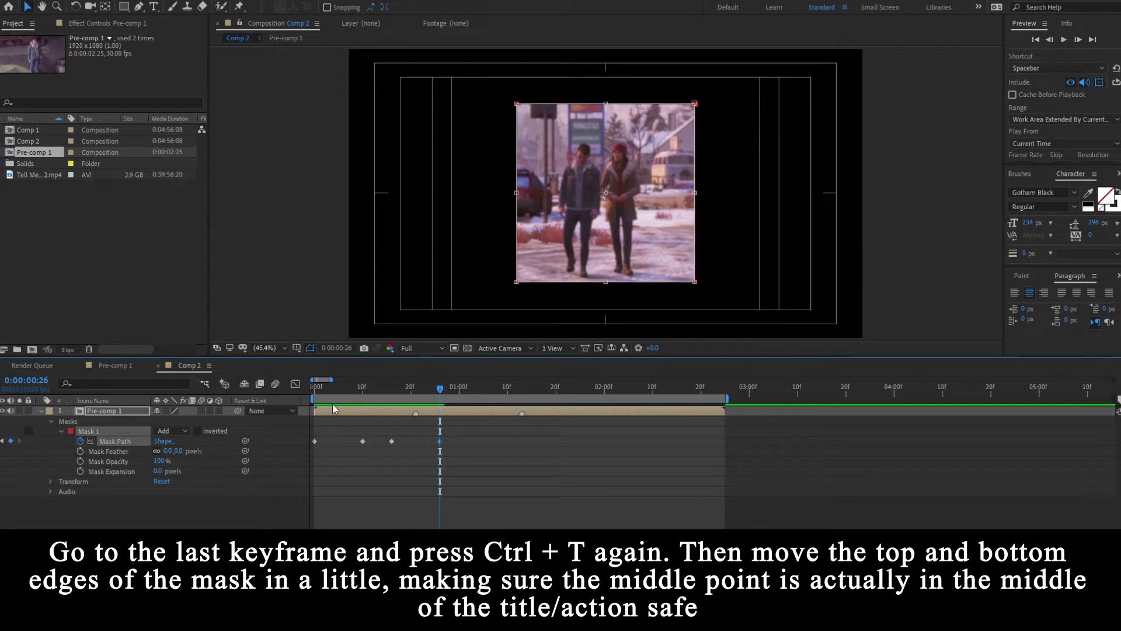
pyautogui.moveTo(606, 104); pyautogui.dragTo(607, 133)
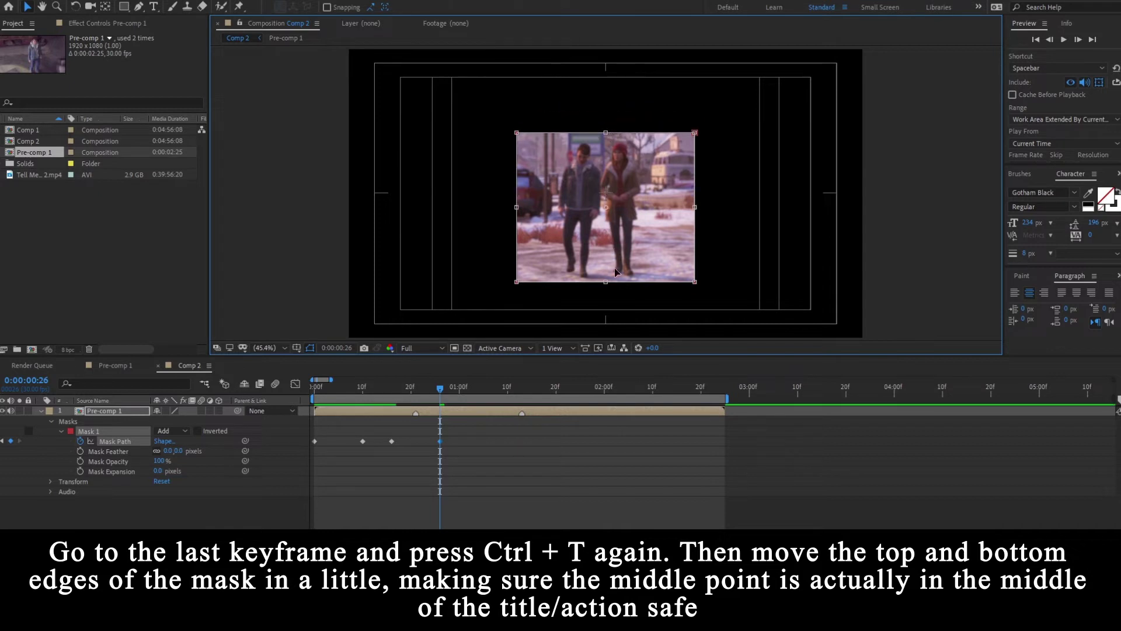
pyautogui.moveTo(606, 283); pyautogui.dragTo(605, 254)
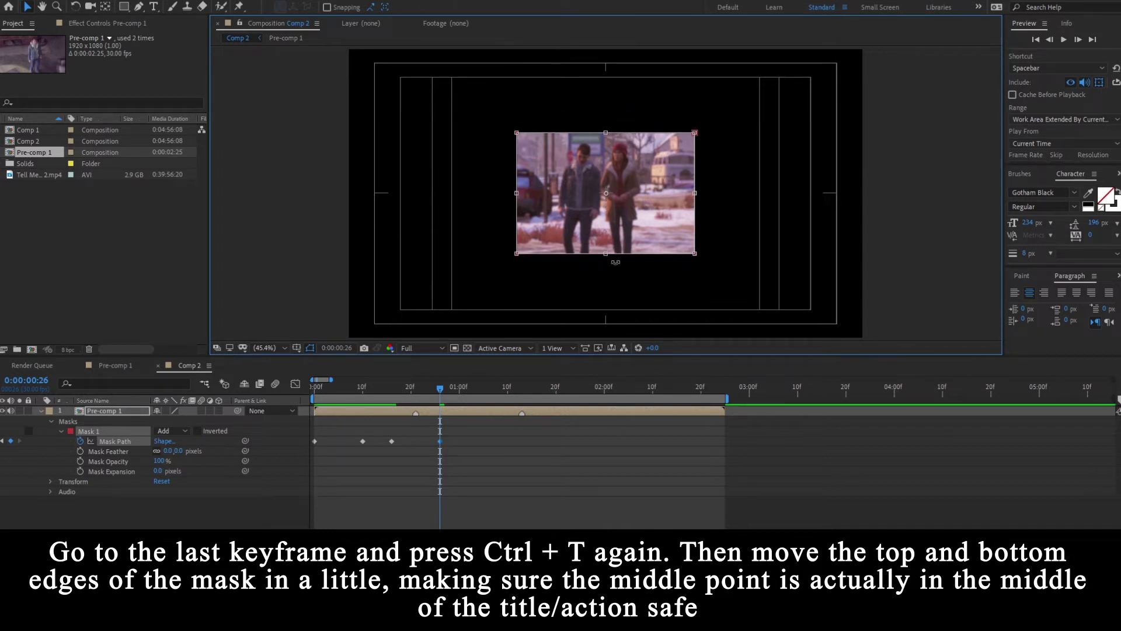
pyautogui.scroll(2, 615, 262)
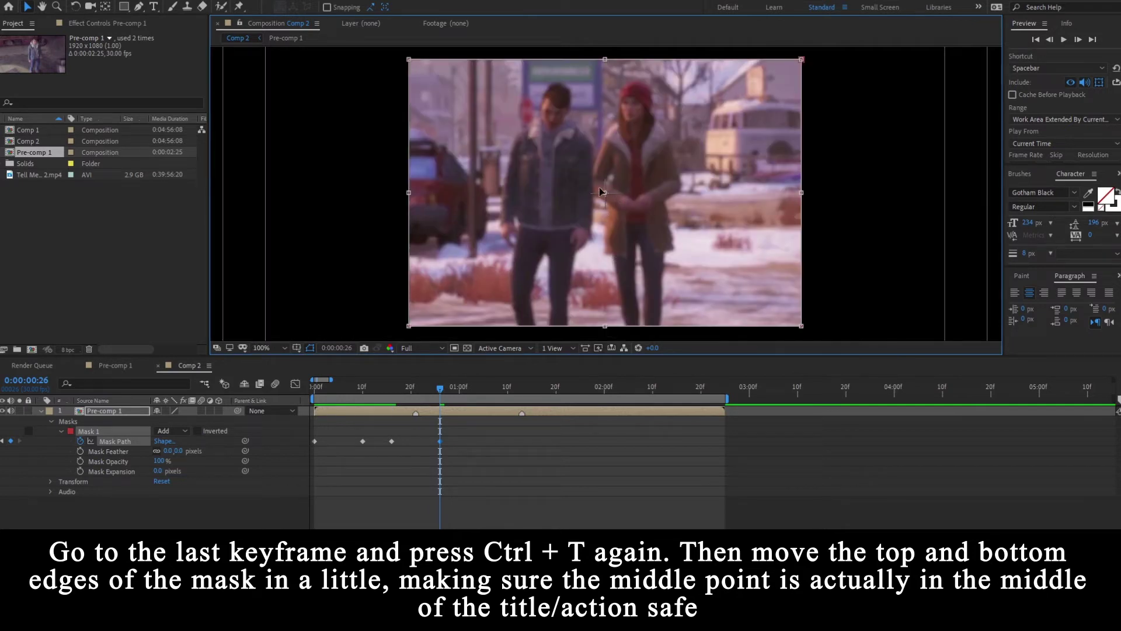
pyautogui.click(282, 349)
pyautogui.click(283, 360)
pyautogui.click(419, 492)
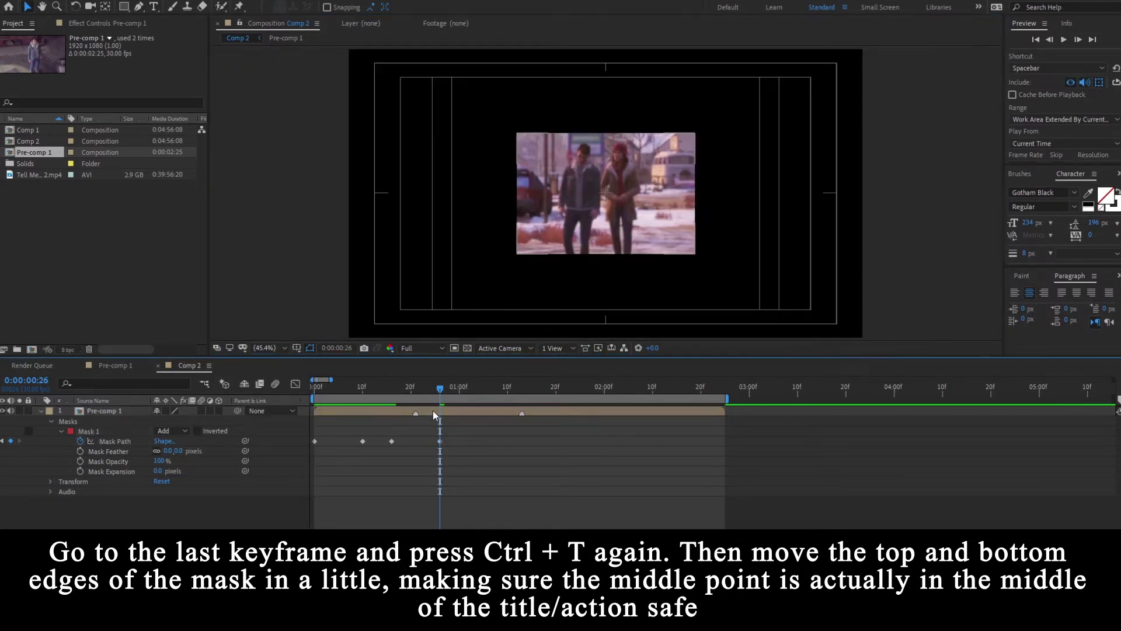
# Add Mask Path keyframes around the last clip's marker, one about seven frames before it and one at 0:00:02:23
pyautogui.moveTo(394, 399); pyautogui.dragTo(521, 399)
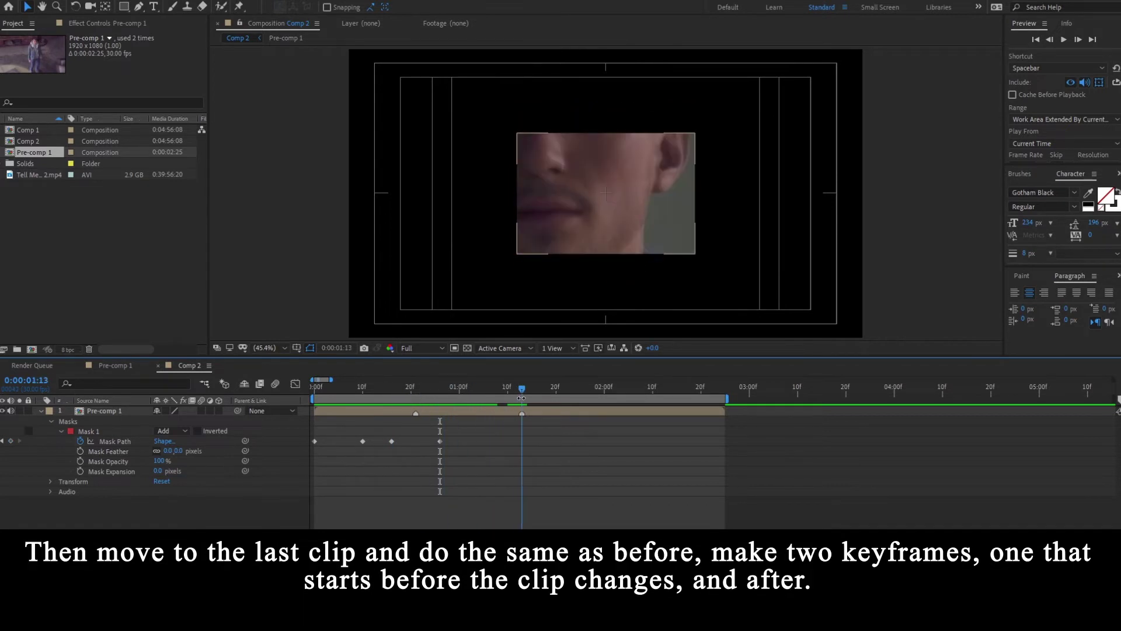
pyautogui.click(496, 411)
pyautogui.click(10, 441)
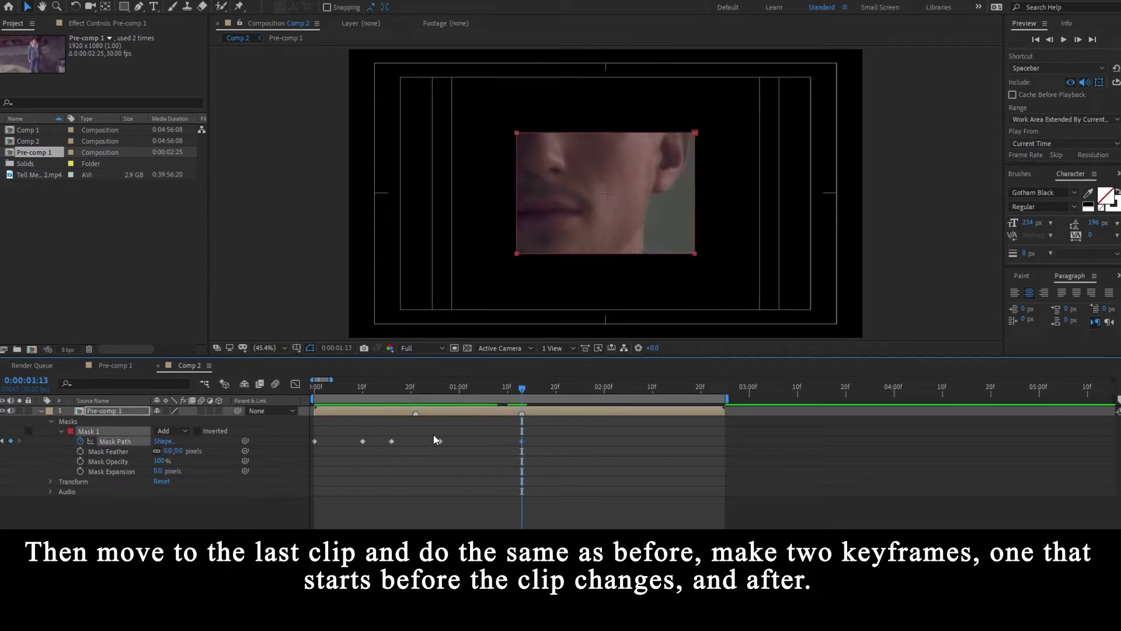
pyautogui.moveTo(519, 441); pyautogui.dragTo(488, 443)
pyautogui.moveTo(527, 400); pyautogui.dragTo(717, 395)
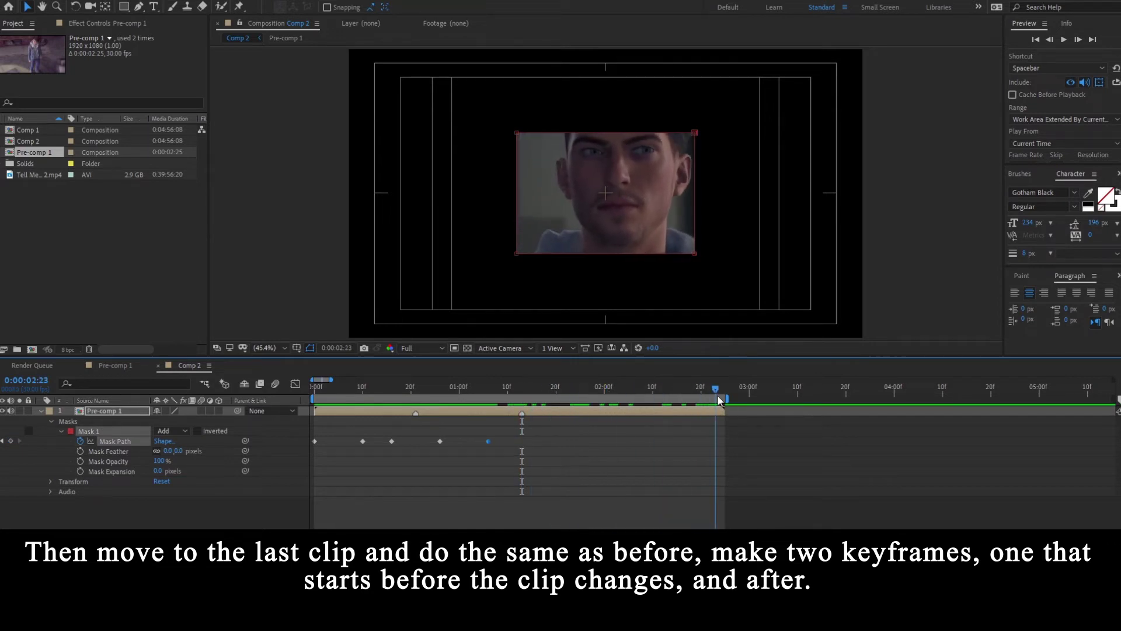
pyautogui.click(10, 440)
# At the 0:00:02:23 keyframe, free-transform the mask's side edges outward past the comp's full width, keeping its midpoint centred on the safe guides
pyautogui.moveTo(637, 388); pyautogui.dragTo(702, 412)
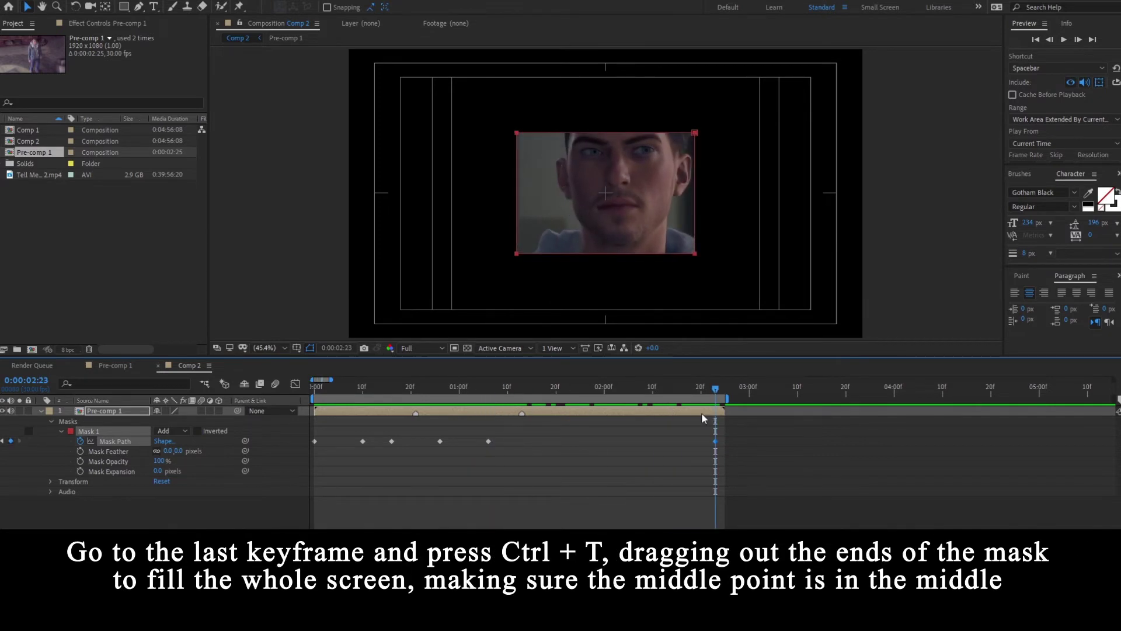
pyautogui.hotkey('ctrl', 't')
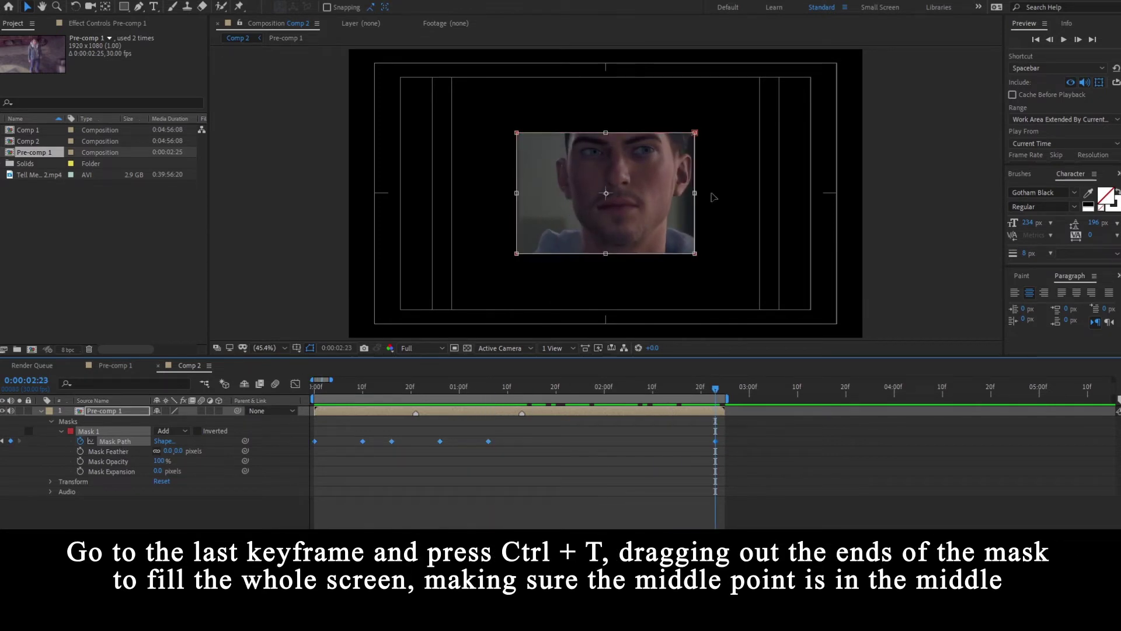
pyautogui.moveTo(695, 193); pyautogui.dragTo(867, 193)
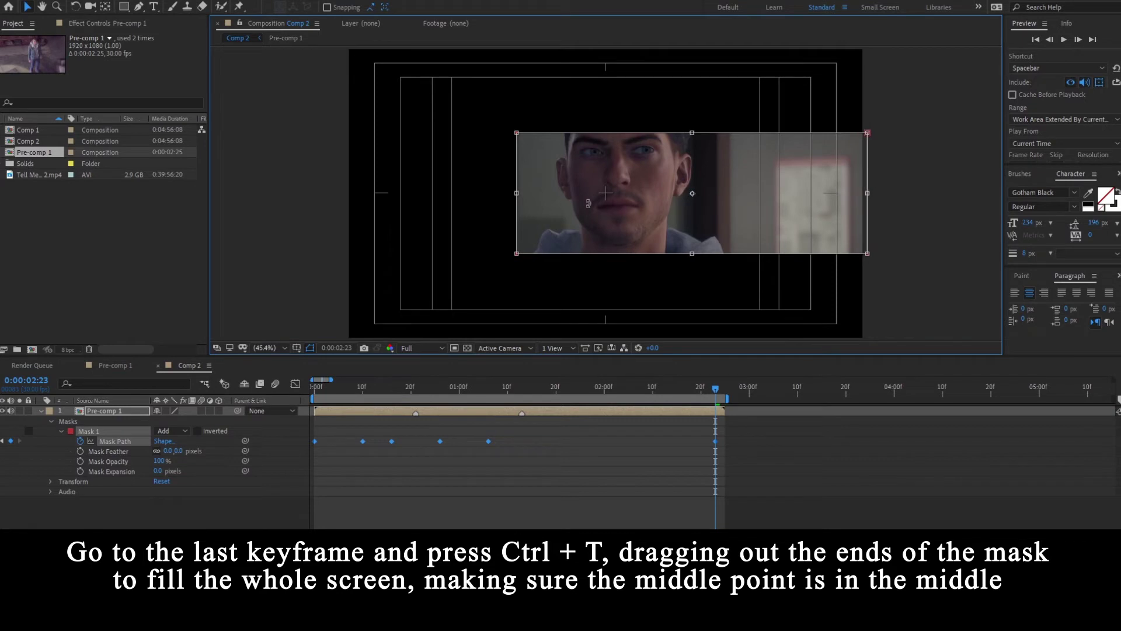
pyautogui.moveTo(516, 192); pyautogui.dragTo(343, 206)
pyautogui.scroll(3, 607, 216)
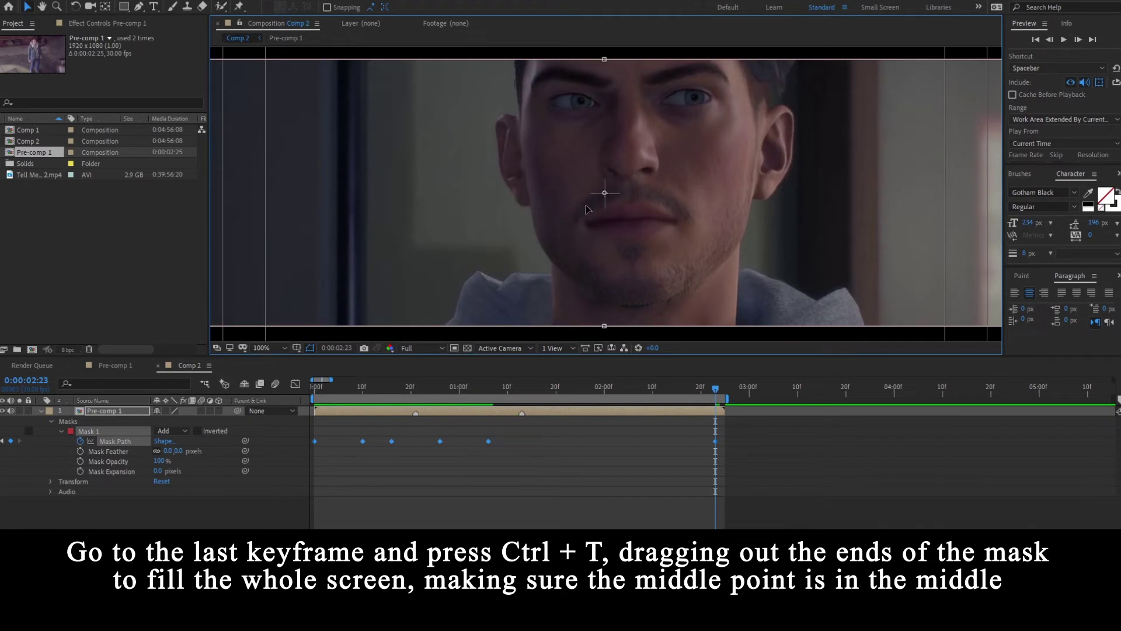
pyautogui.scroll(-2, 587, 209)
pyautogui.click(284, 348)
pyautogui.click(274, 391)
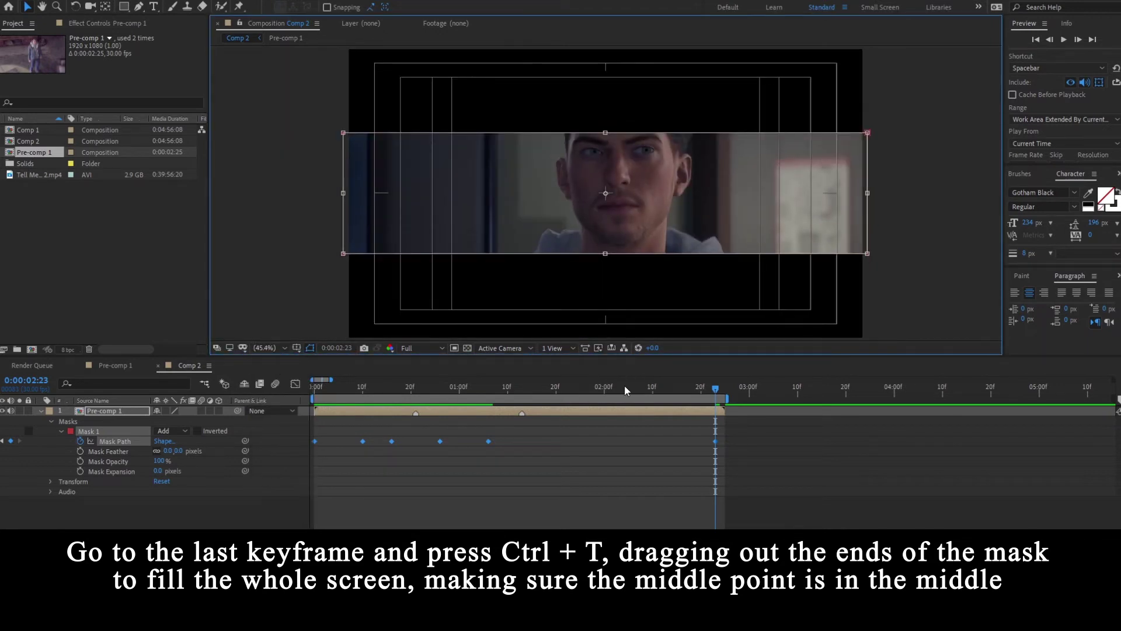
# Play the mask animation from the start of the comp to check its smoothness
pyautogui.moveTo(625, 385); pyautogui.dragTo(334, 501)
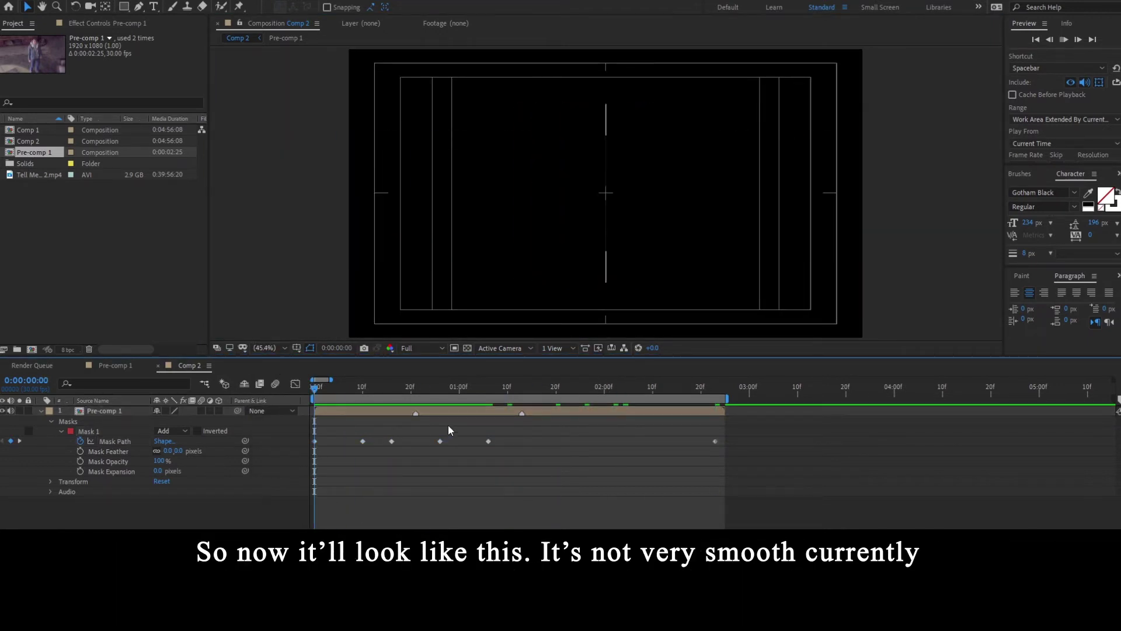
pyautogui.press('space')
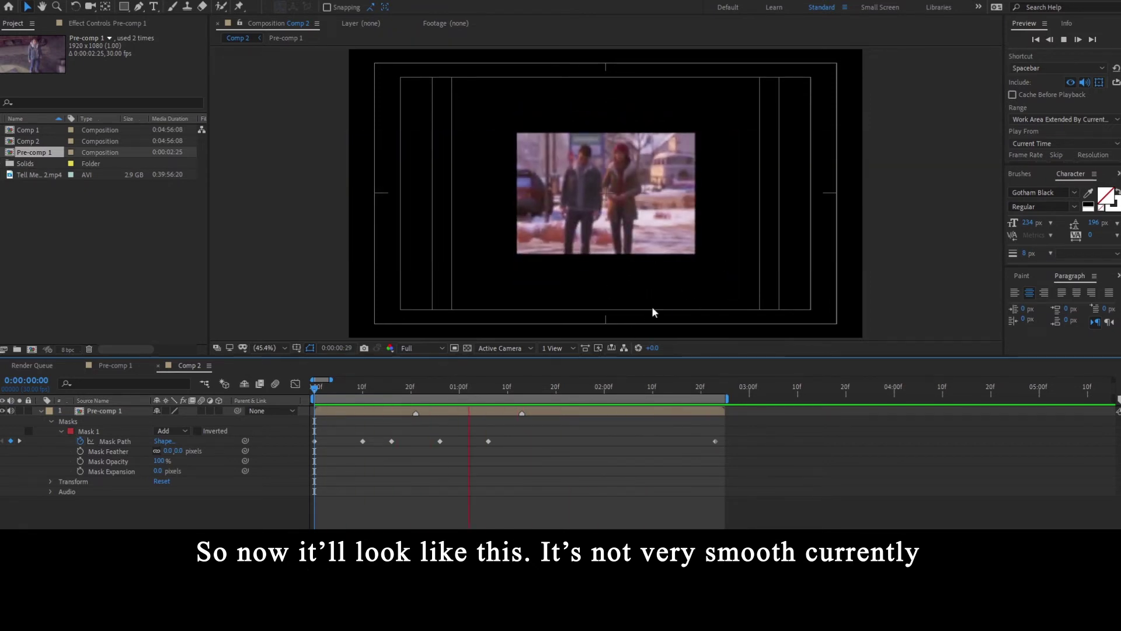
pyautogui.click(386, 388)
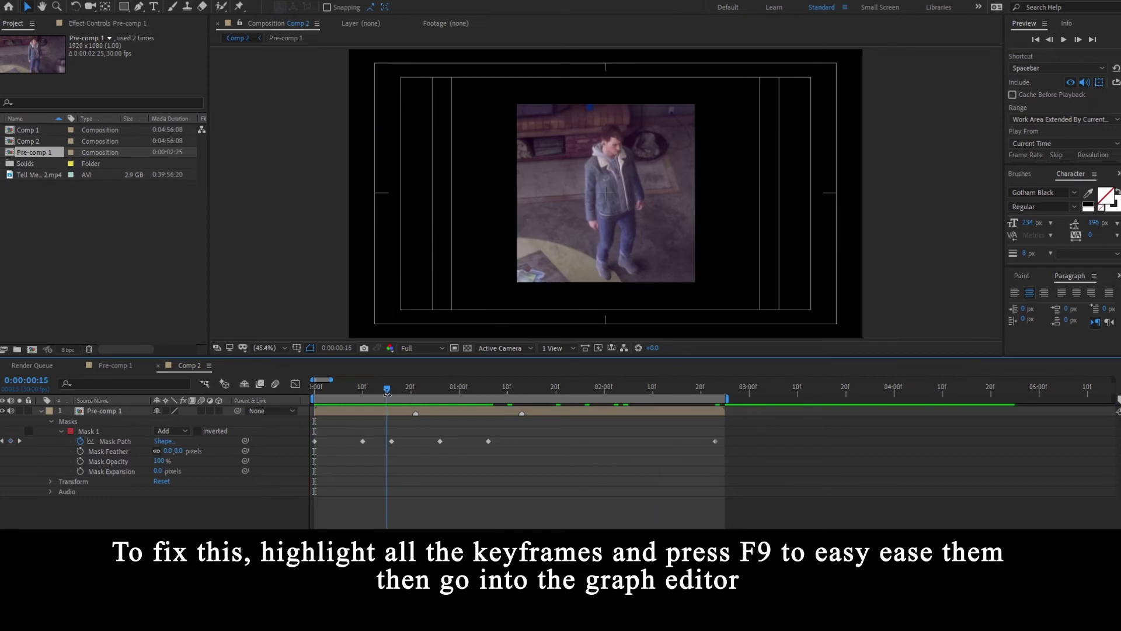
# Apply Easy Ease to all Mask Path keyframes and show their speed curves in the Graph Editor
pyautogui.moveTo(730, 442); pyautogui.dragTo(304, 446)
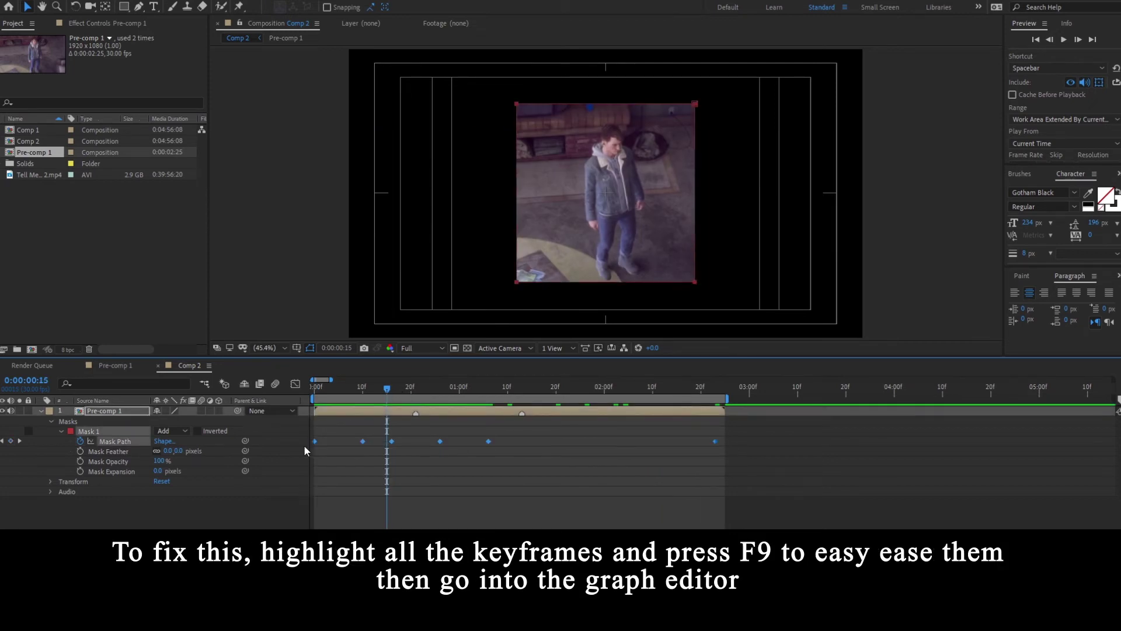
pyautogui.press('F9')
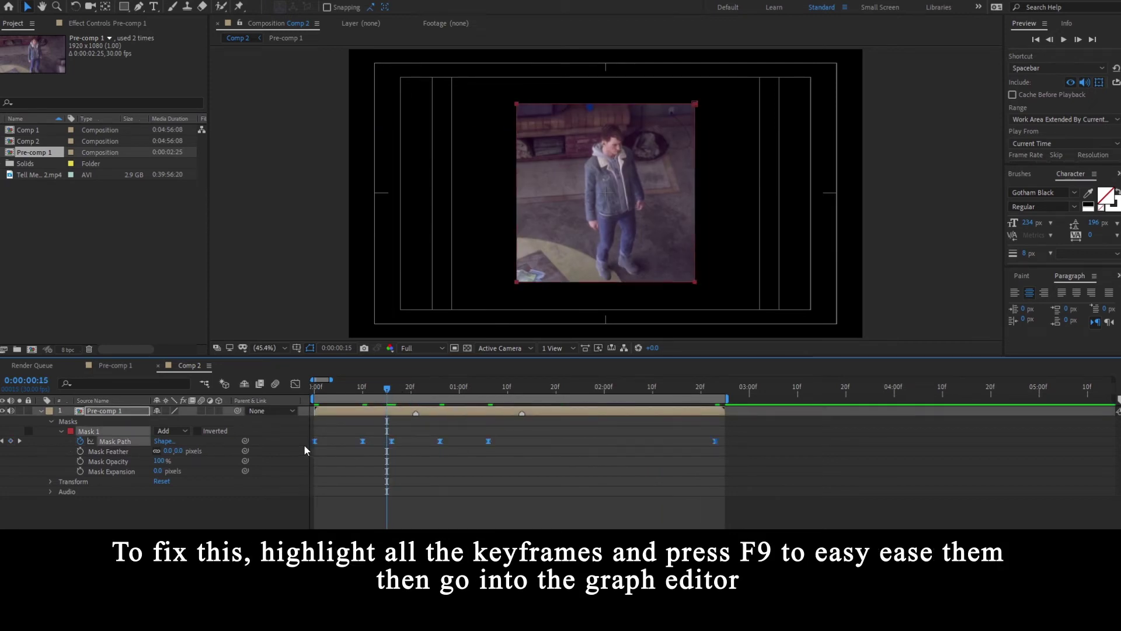
pyautogui.click(295, 387)
pyautogui.click(298, 524)
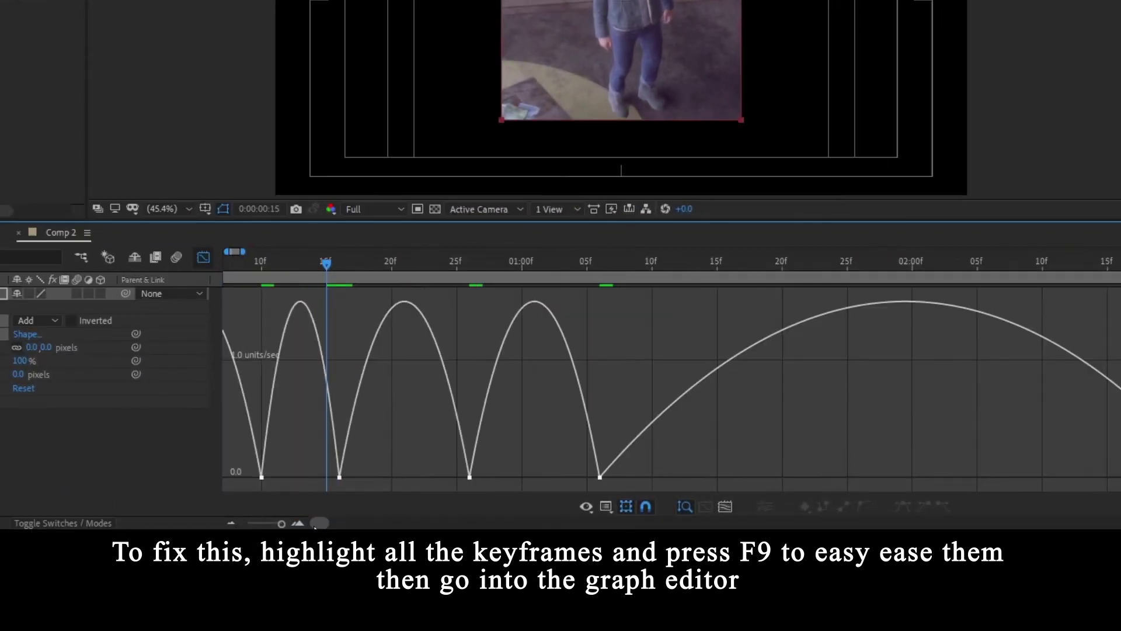
# Shape the speed curve between the first two keyframes to peak sharply near 0:00:00:01 and ease out slowly
pyautogui.hscroll(-3, 298, 523)
pyautogui.moveTo(314, 263); pyautogui.dragTo(240, 289)
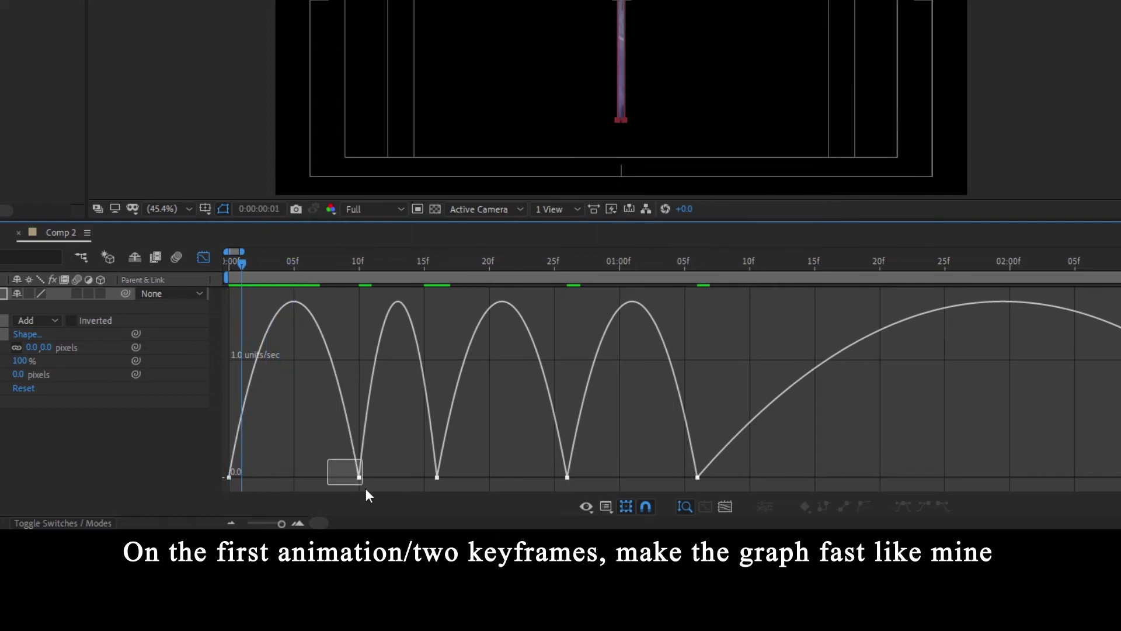
pyautogui.moveTo(365, 488); pyautogui.dragTo(240, 477)
# Shape the speed curve between the keyframes at 16f and 26f into a sharp peak at the 0:00:00:21 clip change, and play it
pyautogui.moveTo(263, 281); pyautogui.dragTo(542, 340)
pyautogui.moveTo(490, 339); pyautogui.dragTo(496, 343)
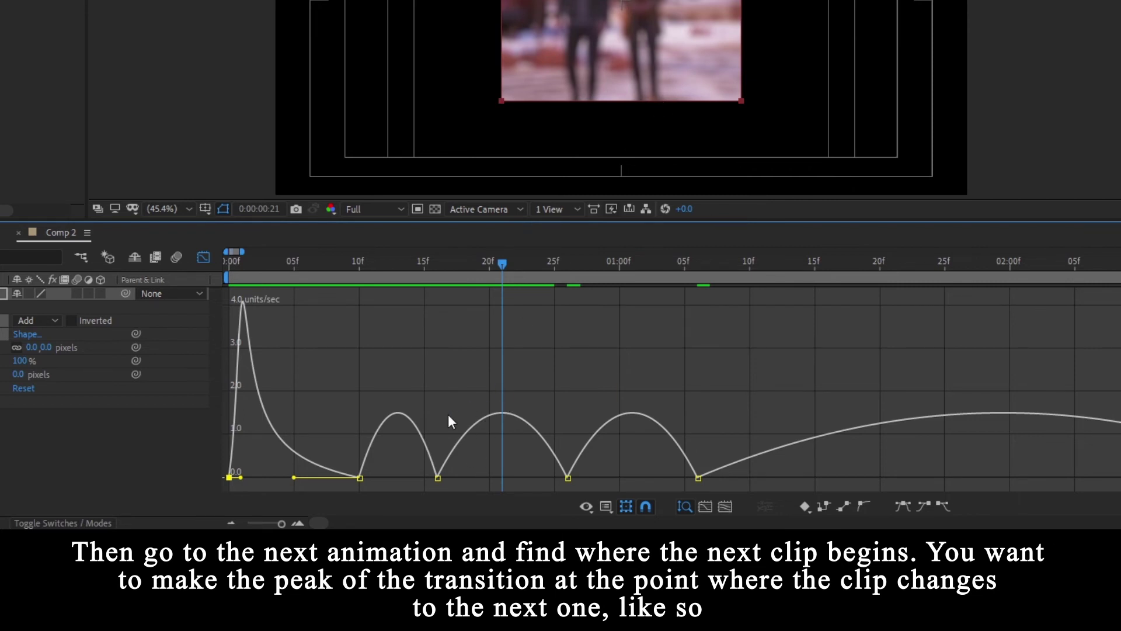
pyautogui.click(437, 477)
pyautogui.moveTo(459, 477); pyautogui.dragTo(520, 478)
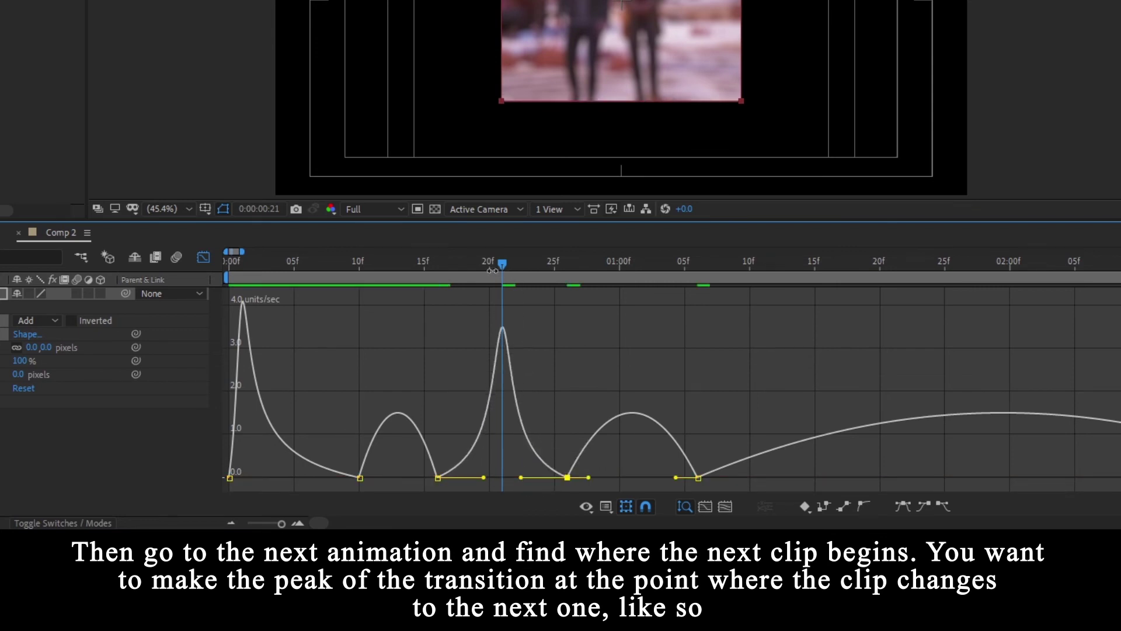
pyautogui.moveTo(488, 261); pyautogui.dragTo(333, 272)
pyautogui.press('space')
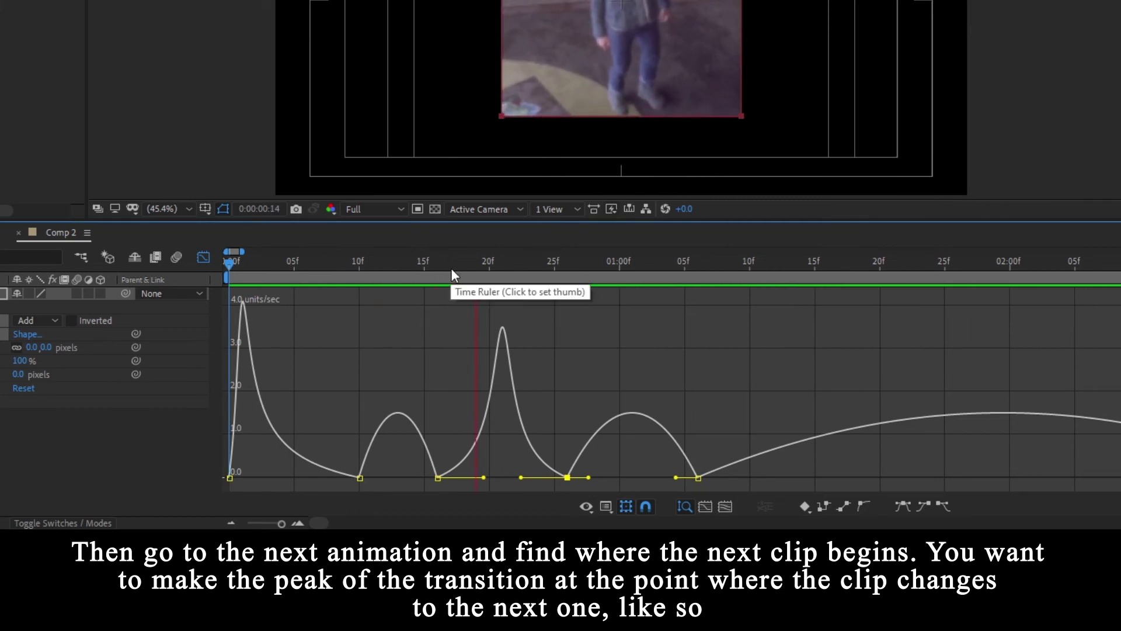
# Widen the second transition by moving its keyframes out to 0:00:00:13 and 0:00:00:29, and play the animation from the start
pyautogui.moveTo(459, 269); pyautogui.dragTo(501, 270)
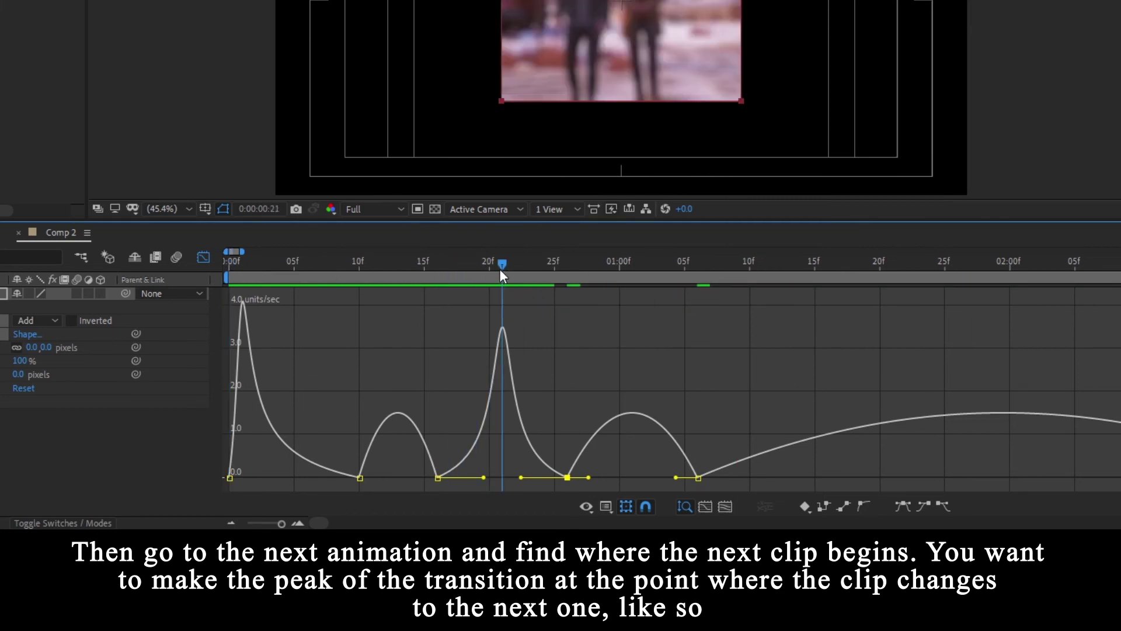
pyautogui.moveTo(576, 477); pyautogui.dragTo(608, 477)
pyautogui.moveTo(439, 477); pyautogui.dragTo(398, 477)
pyautogui.moveTo(492, 257); pyautogui.dragTo(240, 285)
pyautogui.press('space')
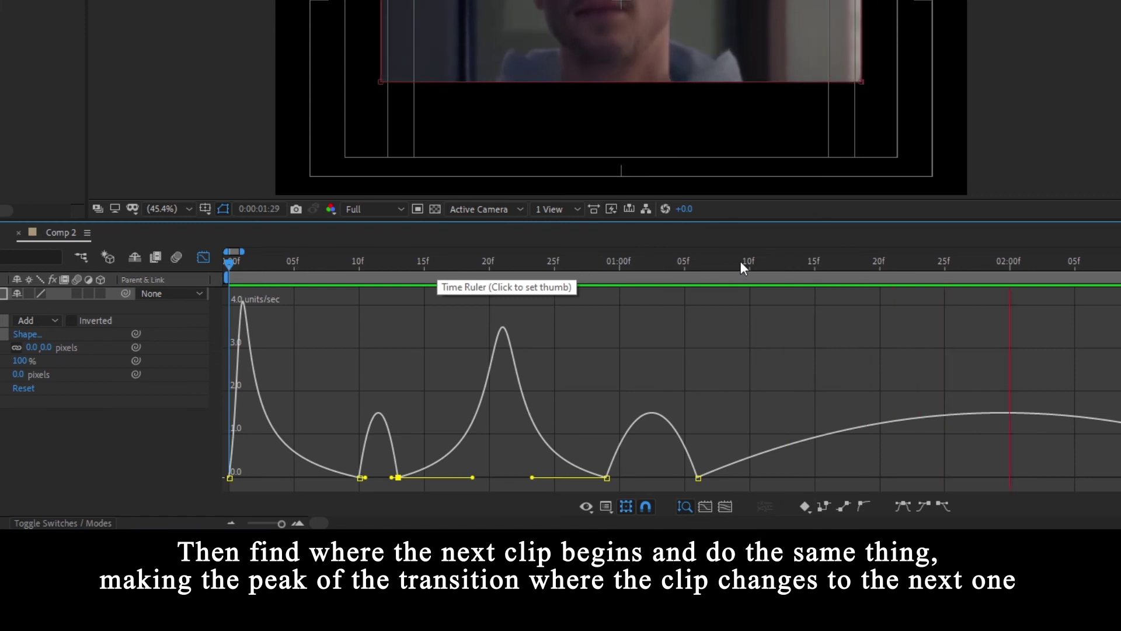
# Shape the speed curve between the last two keyframes to peak at the 0:00:01:13 clip change with a long ease-out
pyautogui.moveTo(782, 261); pyautogui.dragTo(1021, 267)
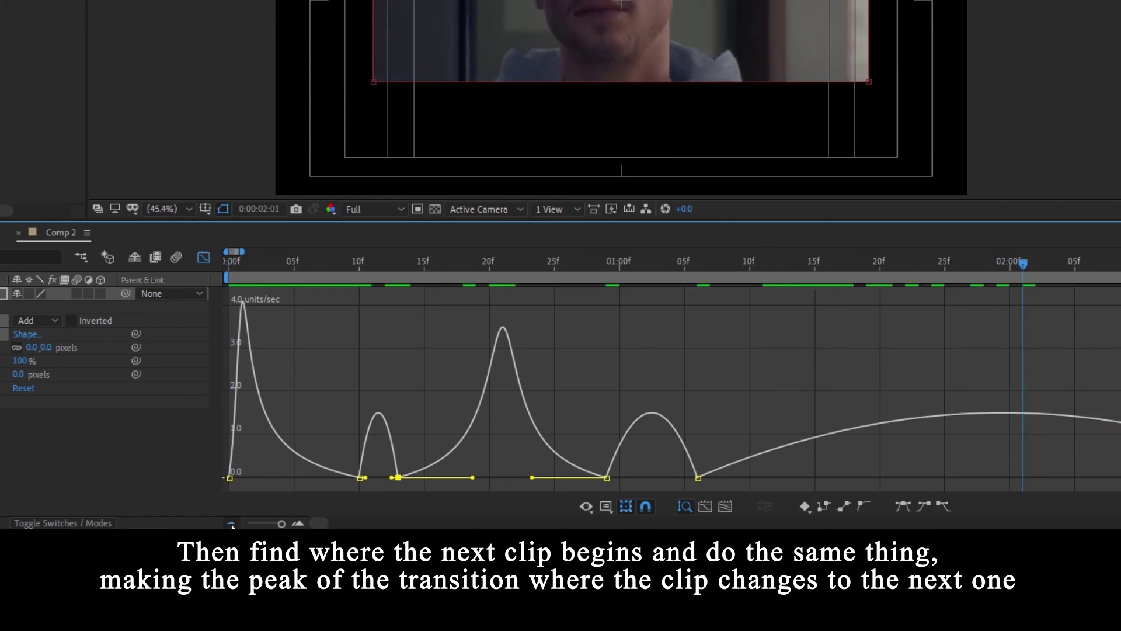
pyautogui.press('-')
pyautogui.click(549, 264)
pyautogui.moveTo(549, 264)
pyautogui.mouseDown()
pyautogui.moveTo(528, 269)
pyautogui.moveTo(542, 271)
pyautogui.mouseUp()
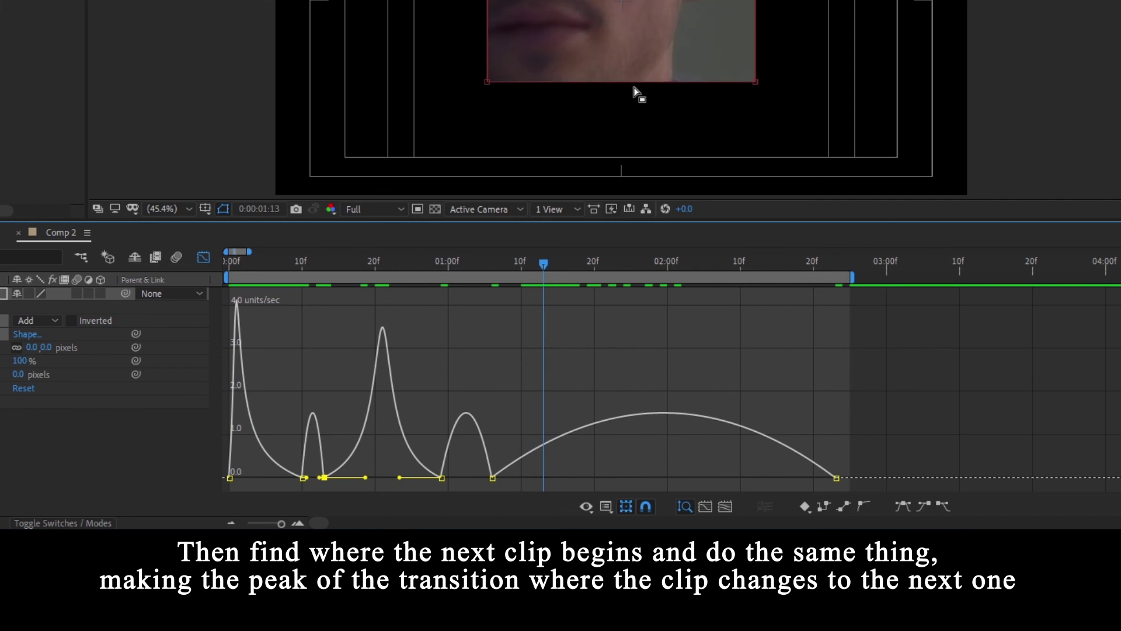
pyautogui.moveTo(914, 453); pyautogui.dragTo(625, 479)
pyautogui.moveTo(548, 477); pyautogui.dragTo(537, 478)
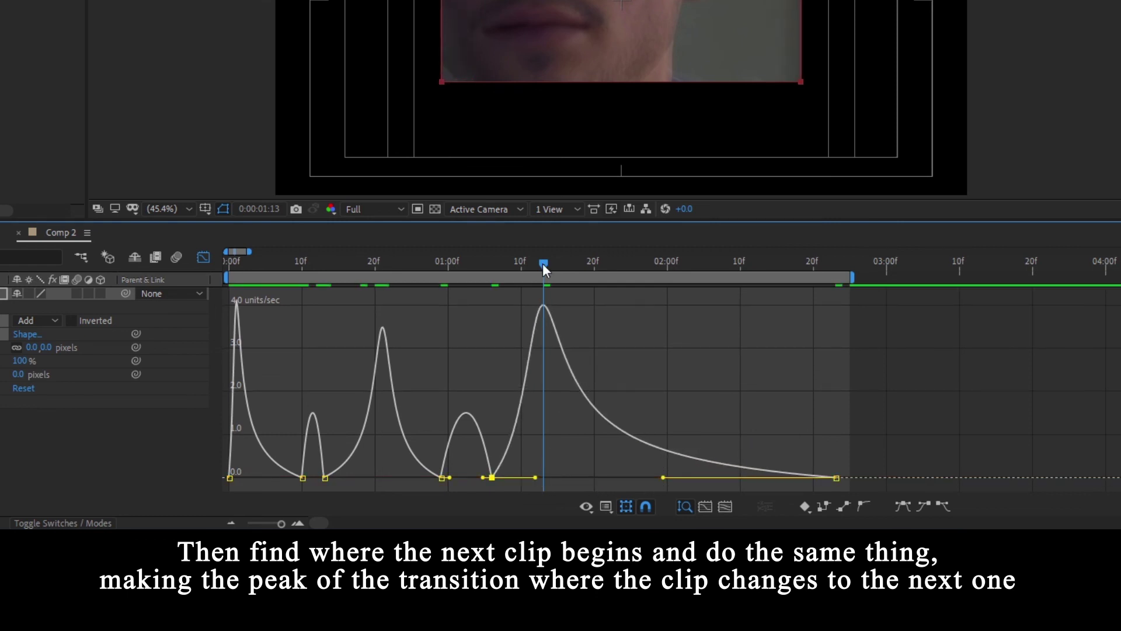
# Move the last Mask Path keyframe slightly later towards the layer's end, and play the eased animation from near the start
pyautogui.moveTo(543, 267); pyautogui.dragTo(816, 315)
pyautogui.moveTo(840, 476); pyautogui.dragTo(865, 477)
pyautogui.click(776, 263)
pyautogui.moveTo(703, 265); pyautogui.dragTo(255, 299)
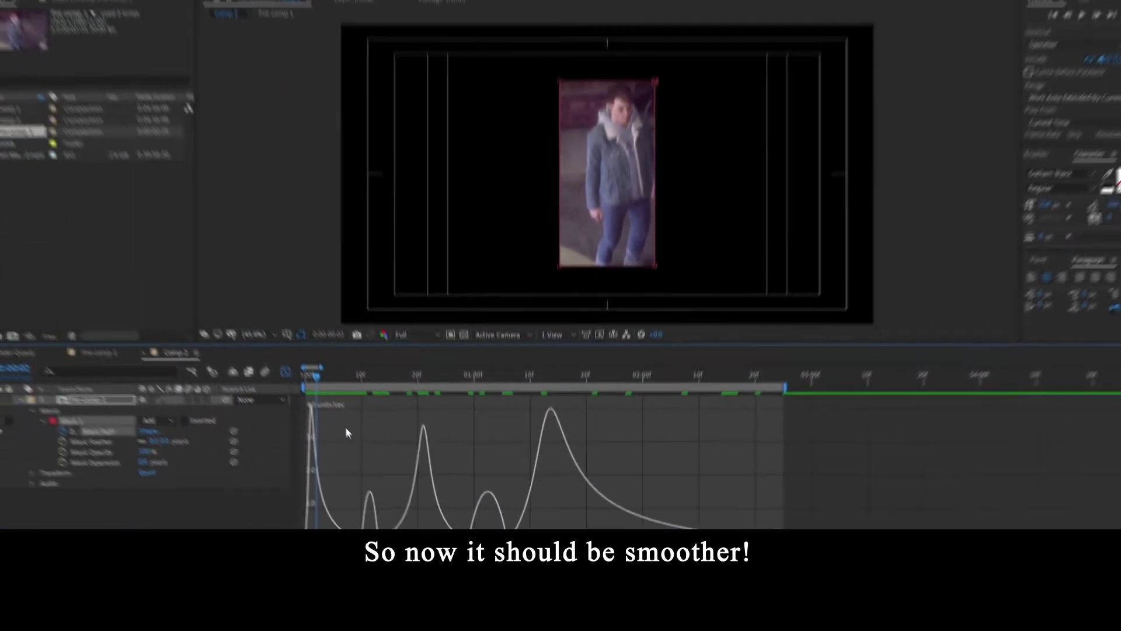
pyautogui.press('space')
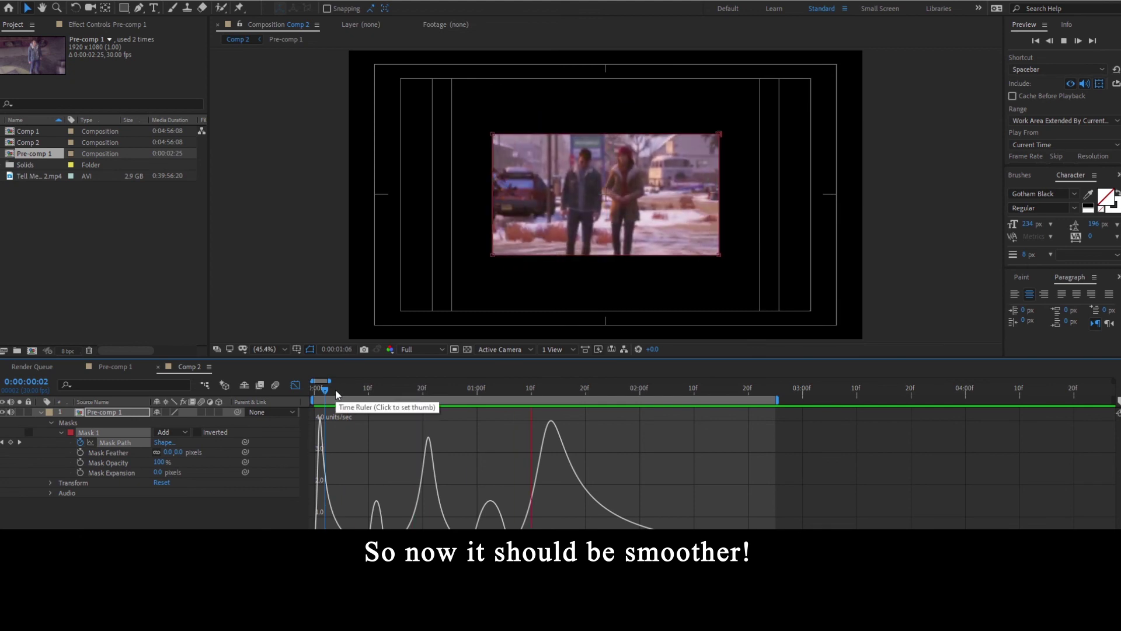